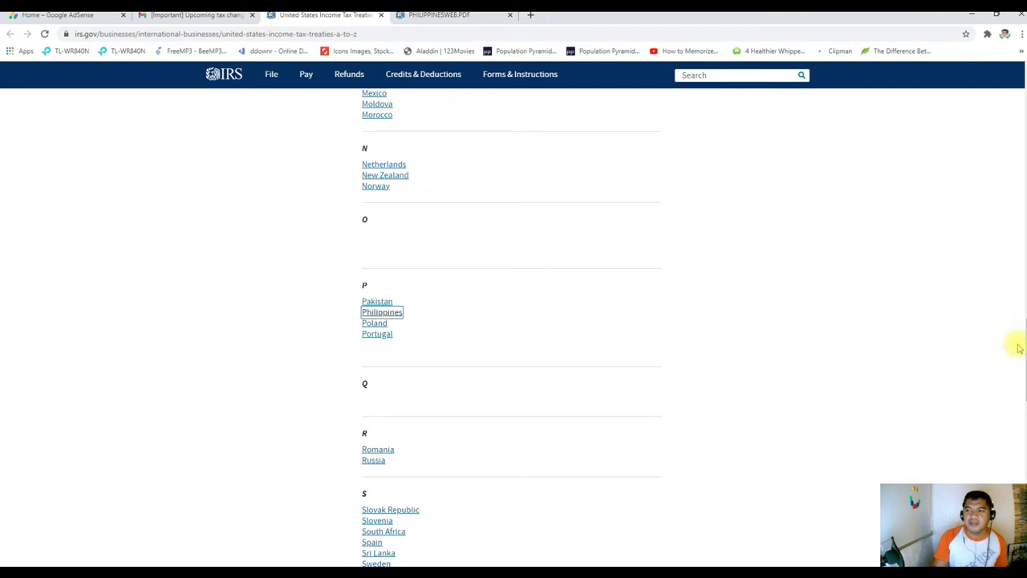
scroll(833, 365, "up", 13)
scroll(833, 365, "up", 10)
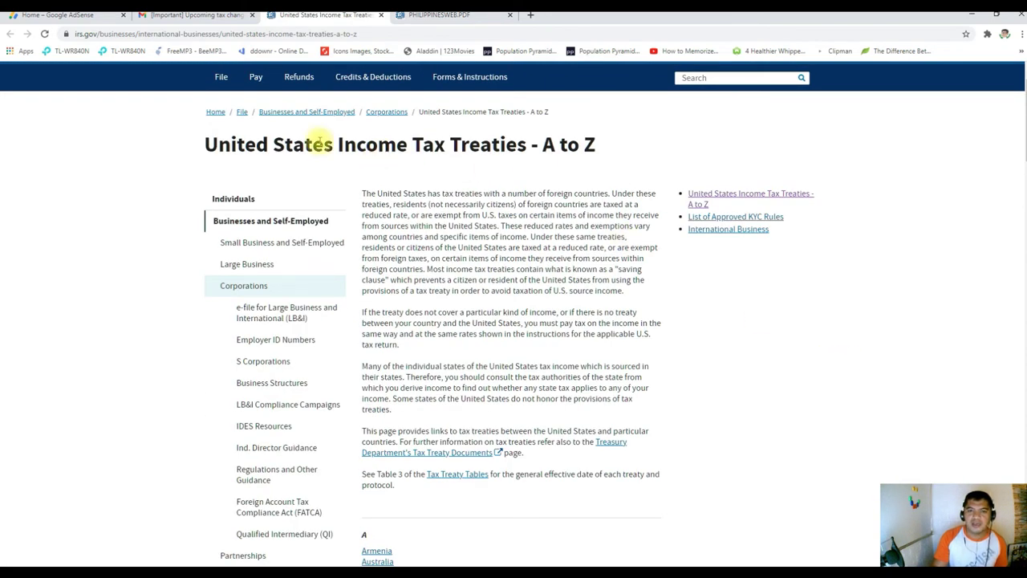
scroll(530, 281, "down", 20)
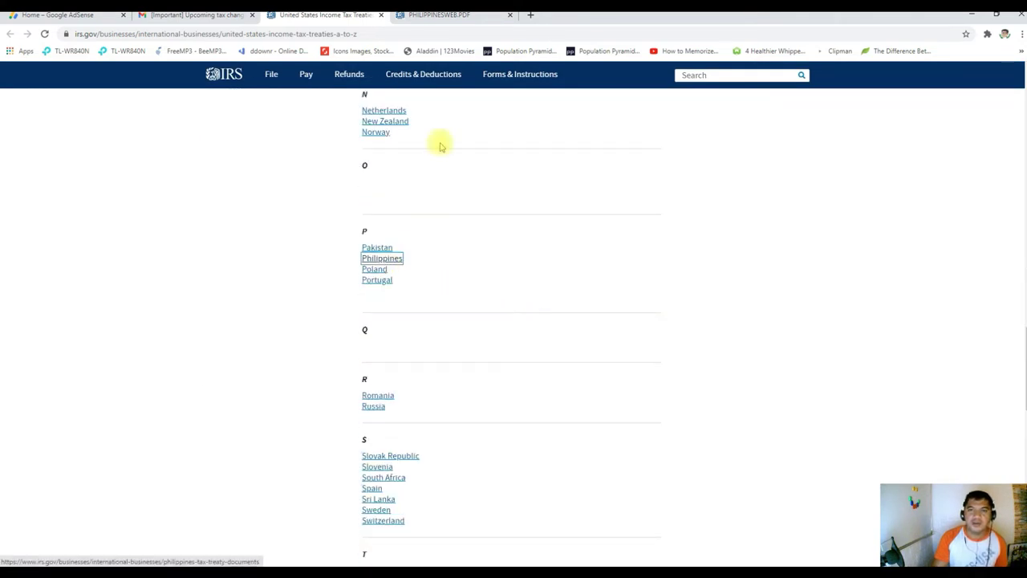
left_click(433, 15)
scroll(640, 485, "down", 20)
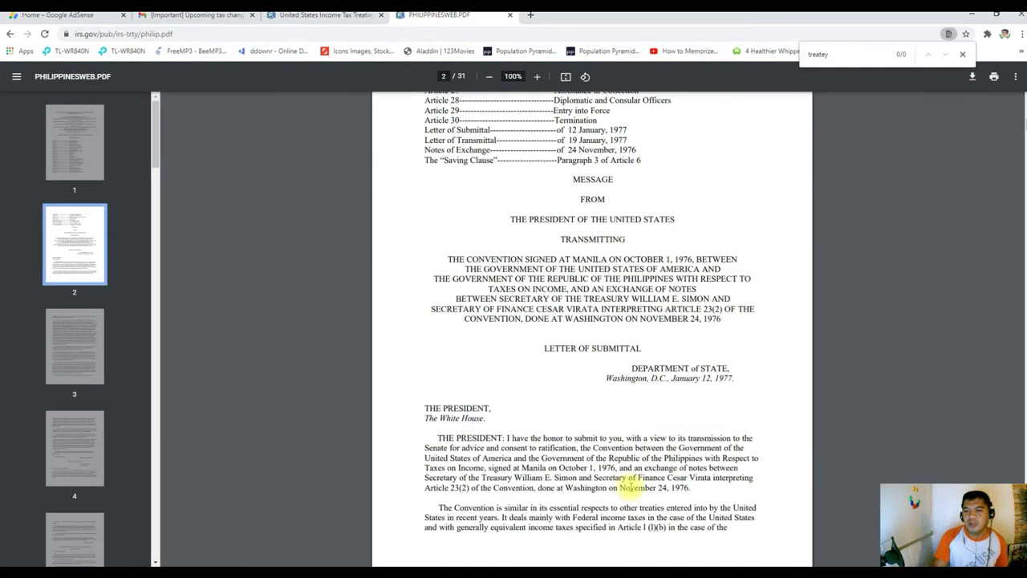
scroll(590, 487, "down", 20)
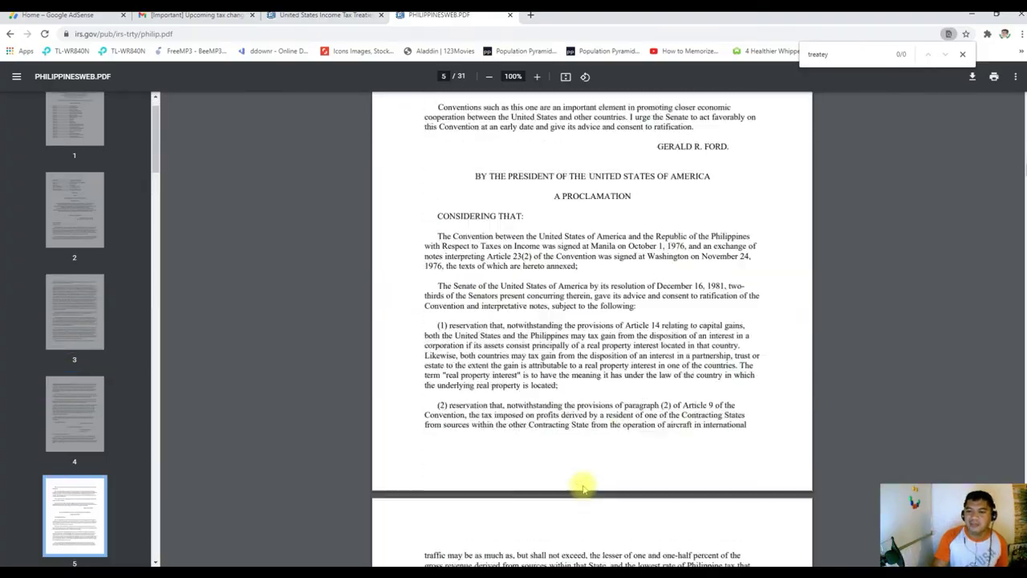
scroll(553, 485, "down", 20)
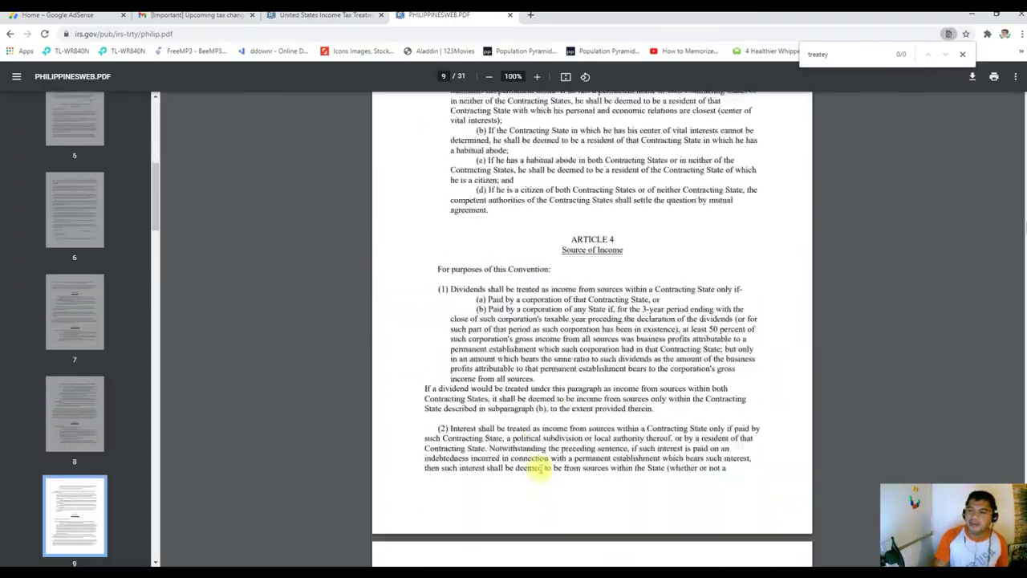
scroll(573, 367, "down", 18)
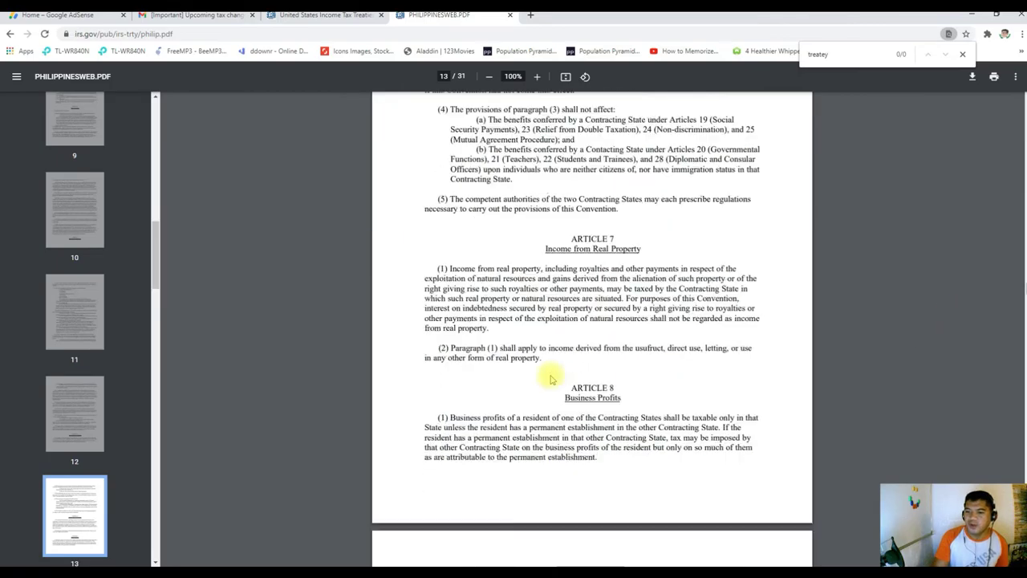
scroll(513, 369, "down", 20)
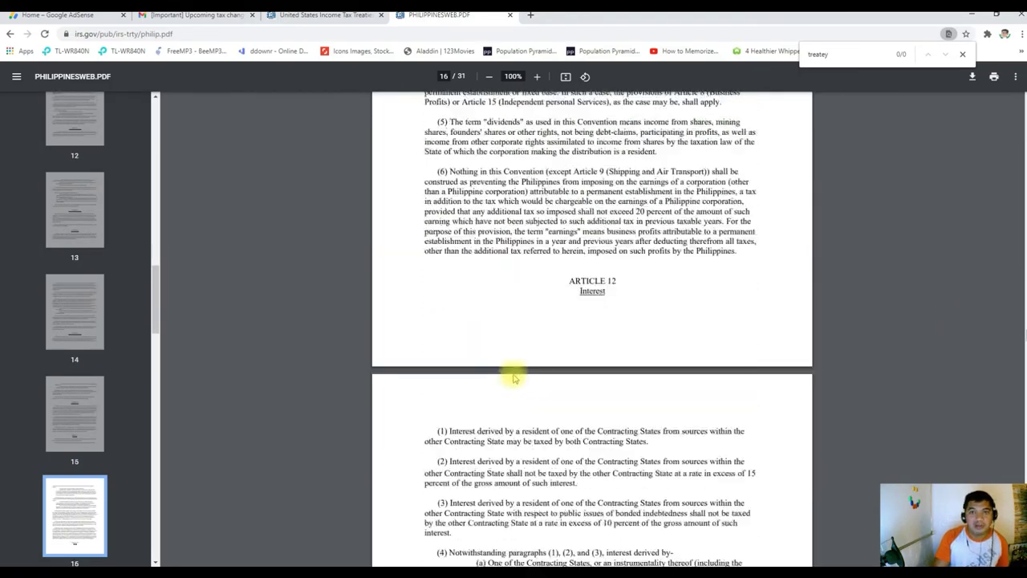
scroll(503, 367, "down", 20)
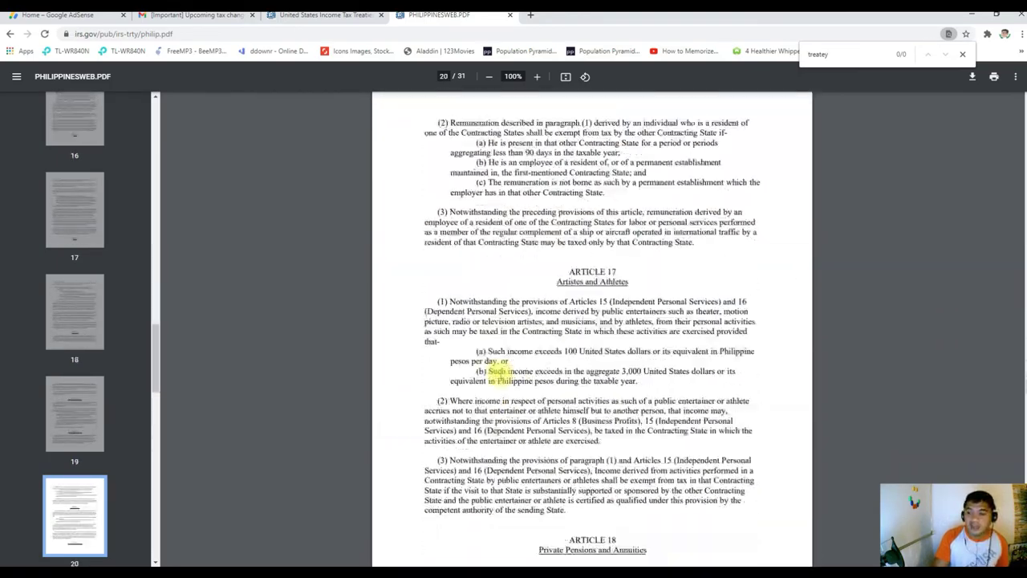
scroll(481, 374, "down", 20)
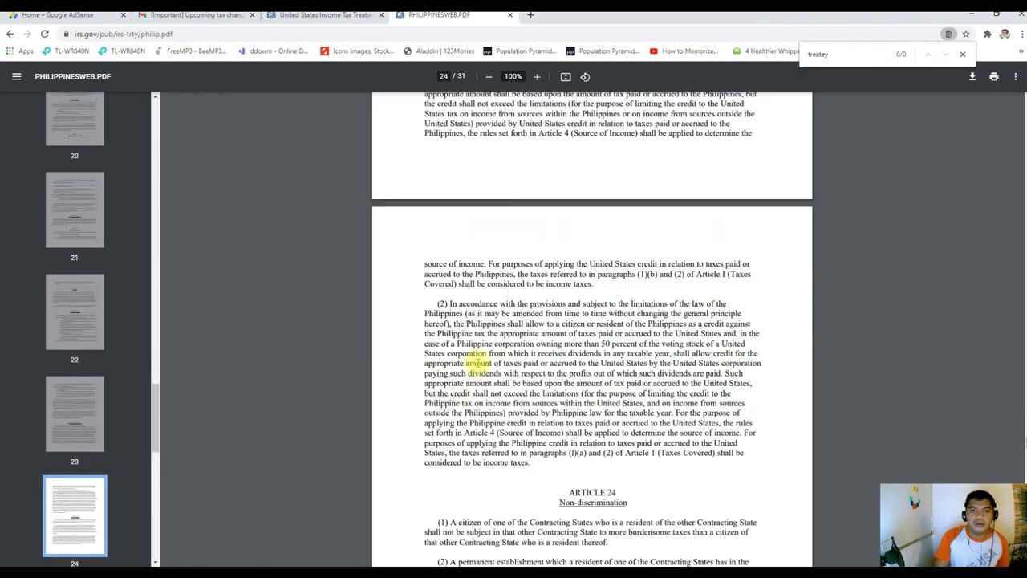
scroll(448, 371, "down", 18)
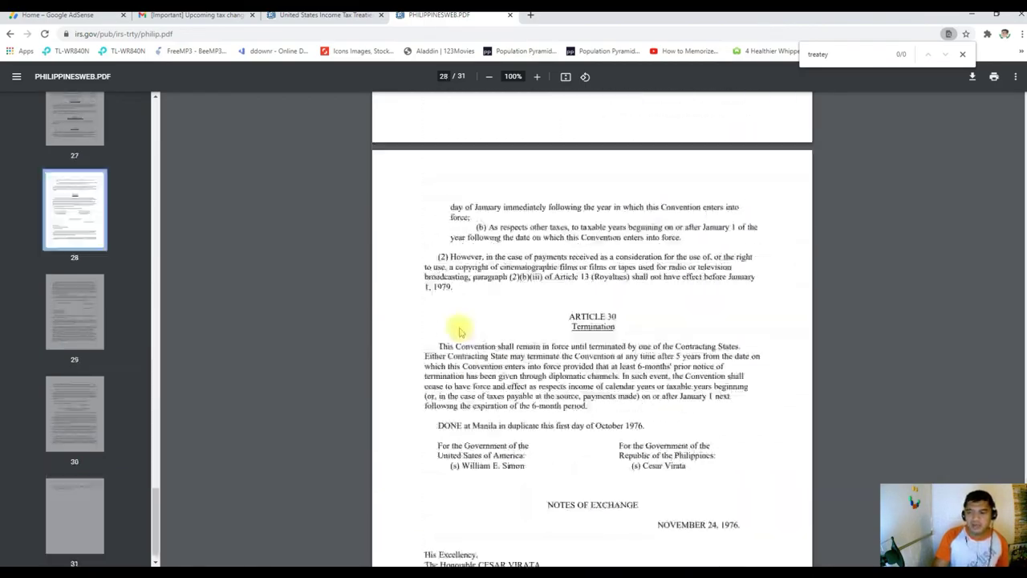
scroll(454, 328, "up", 20)
scroll(443, 311, "up", 2)
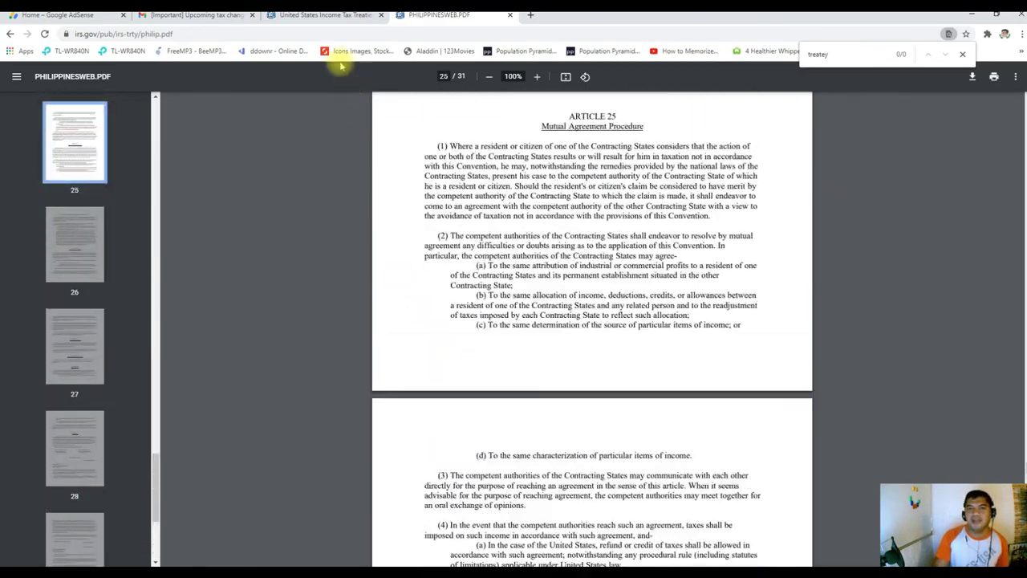
left_click(330, 21)
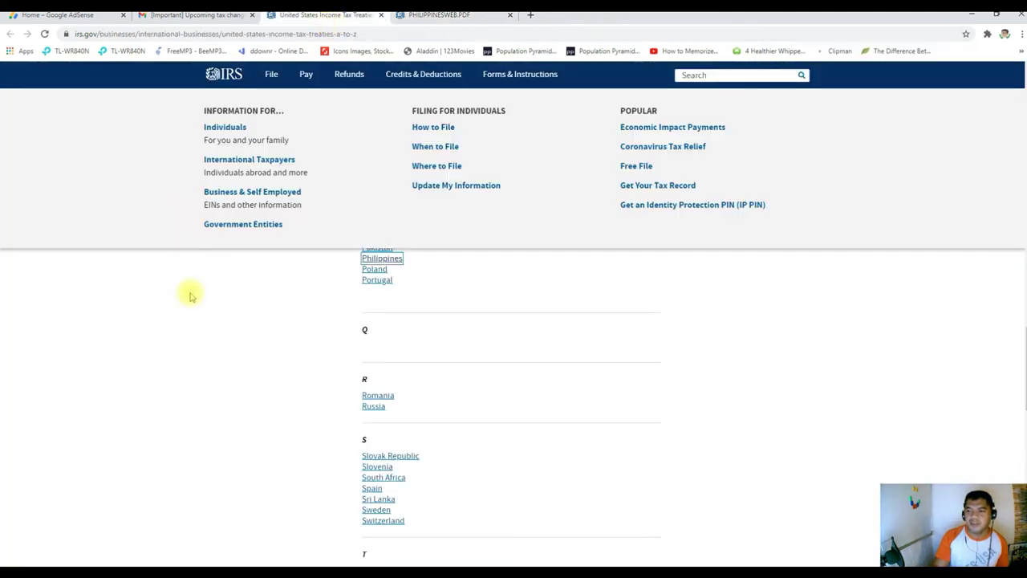
- Read the YouTube email in Gmail about US tax deductions on earnings
left_click(190, 19)
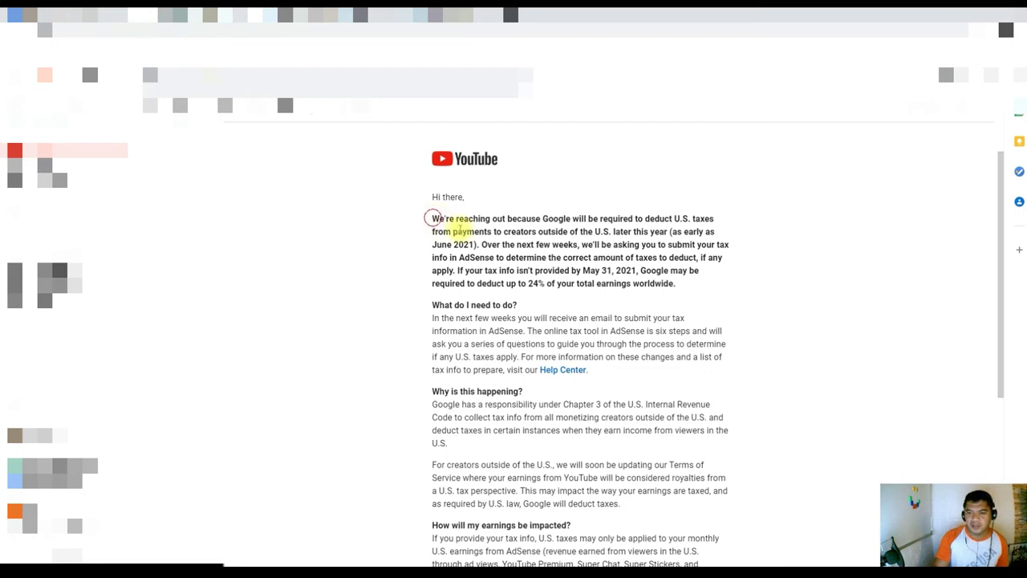
triple_click(436, 219)
left_click(443, 220)
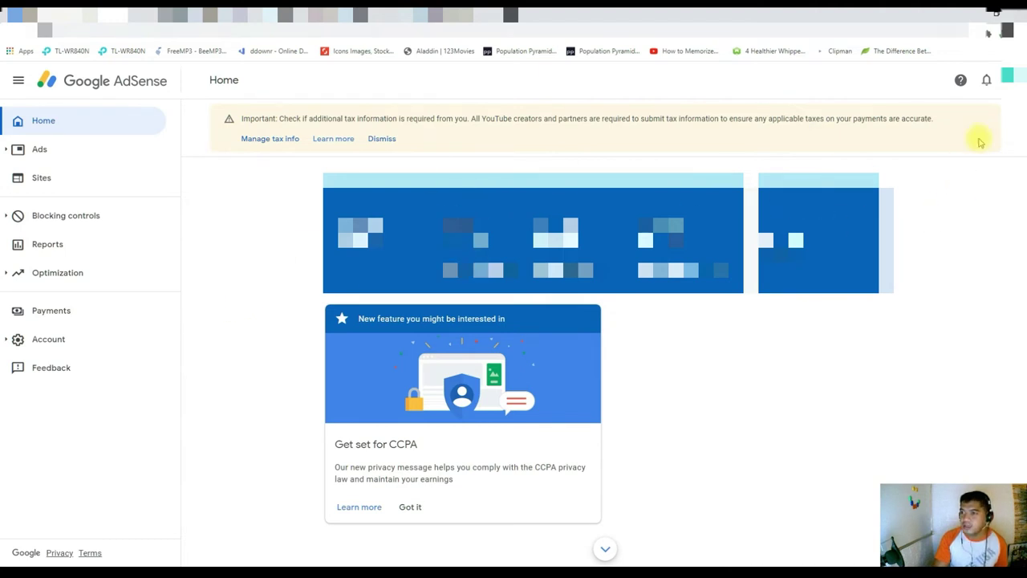
- Check the AdSense notifications, dismiss them, and go to the Payments page
left_click(986, 81)
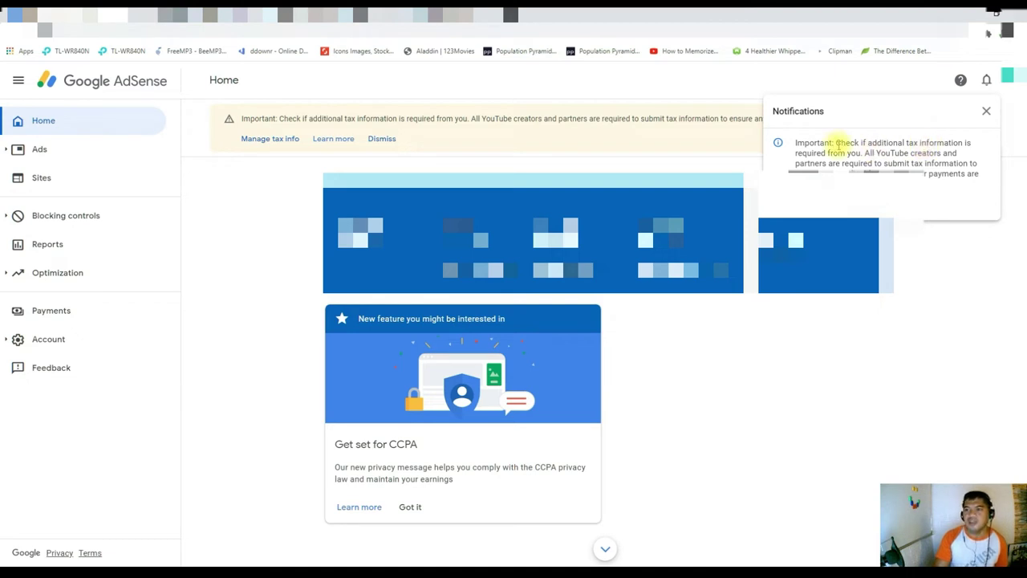
left_click(275, 186)
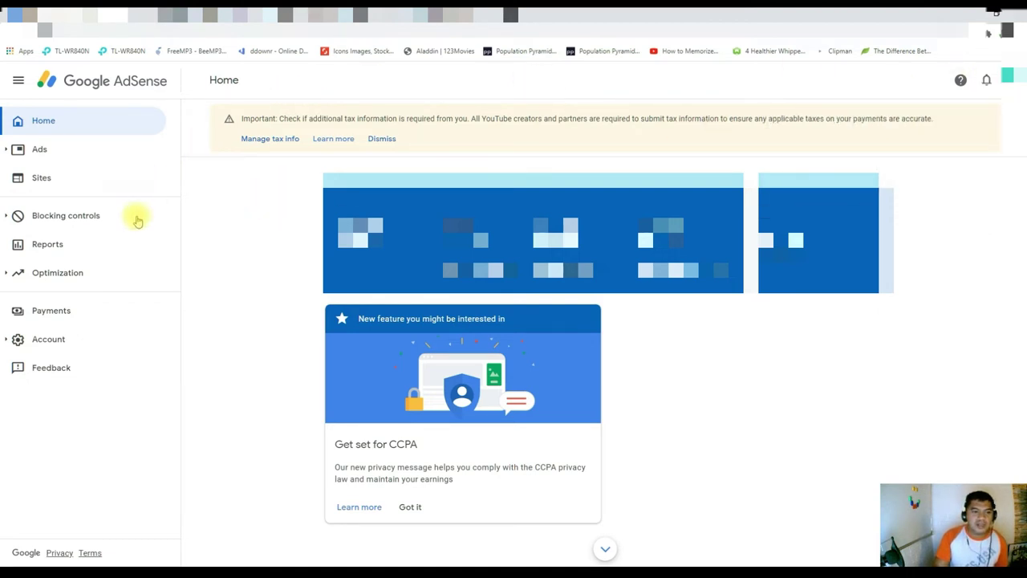
left_click(44, 313)
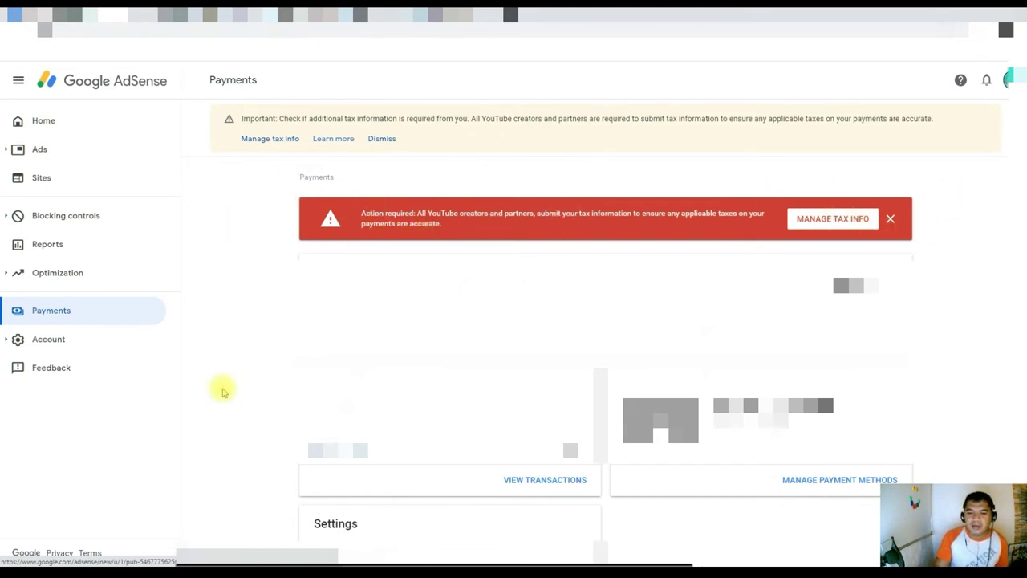
- Open the payment settings and manage the United States tax info
scroll(224, 392, "down", 2)
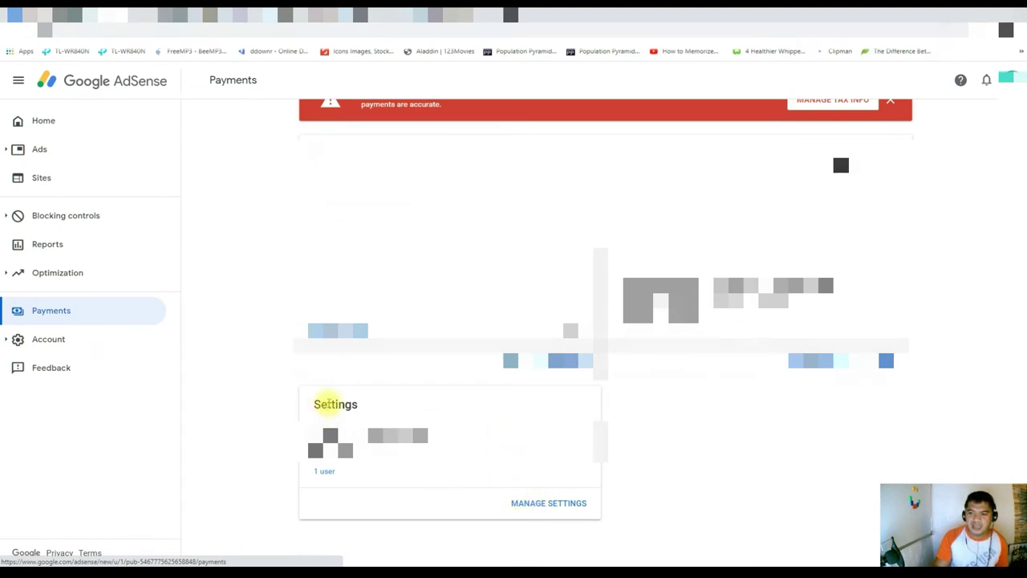
left_click(548, 506)
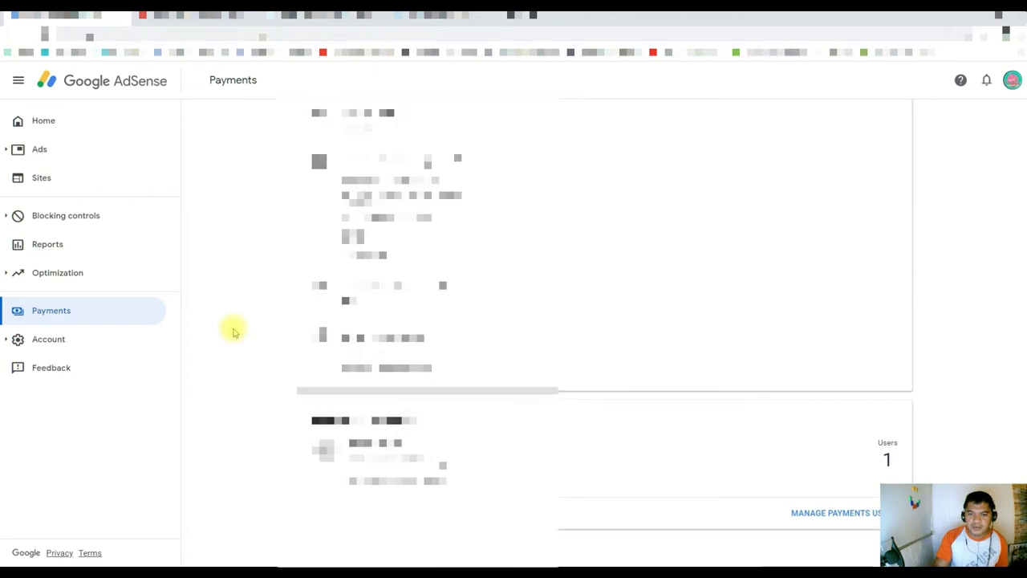
left_click(378, 295)
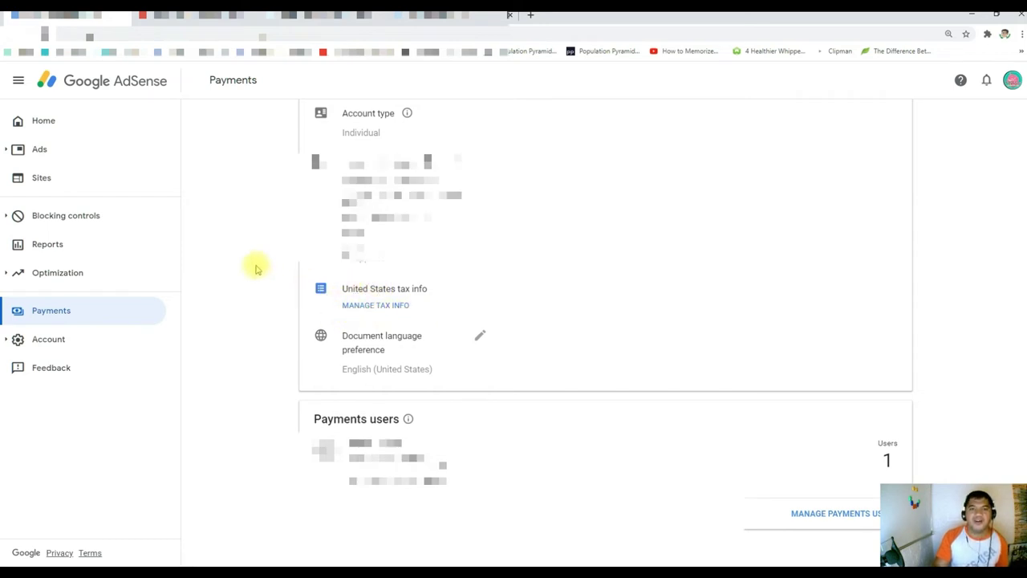
left_click(387, 309)
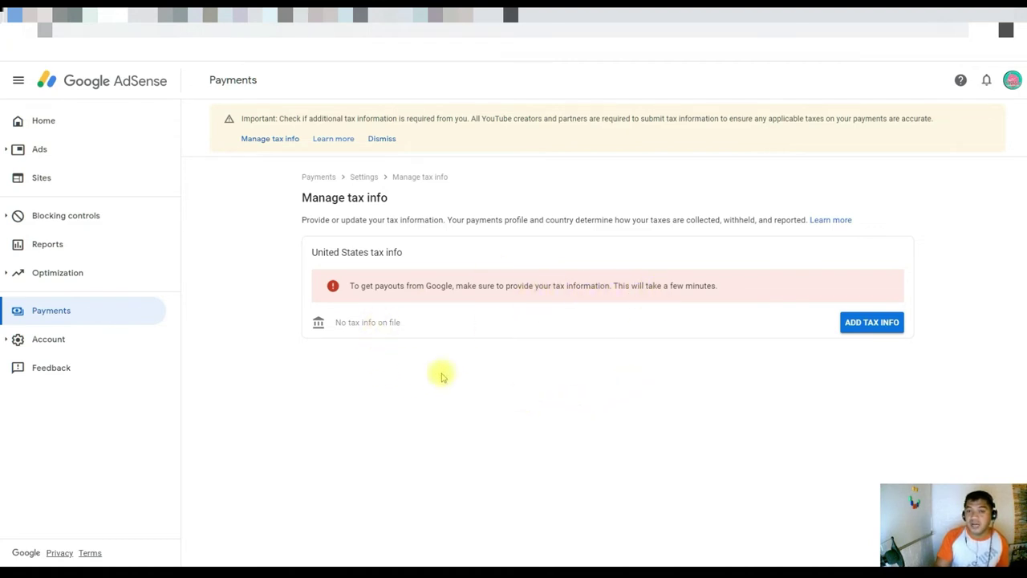
- Verify the account password and start adding United States tax info
left_click(883, 325)
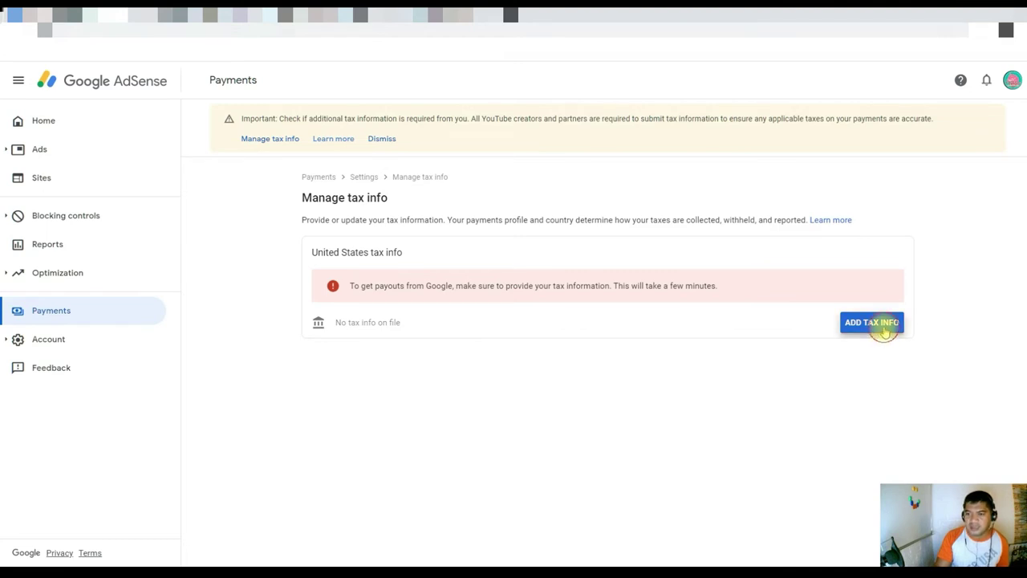
left_click(540, 307)
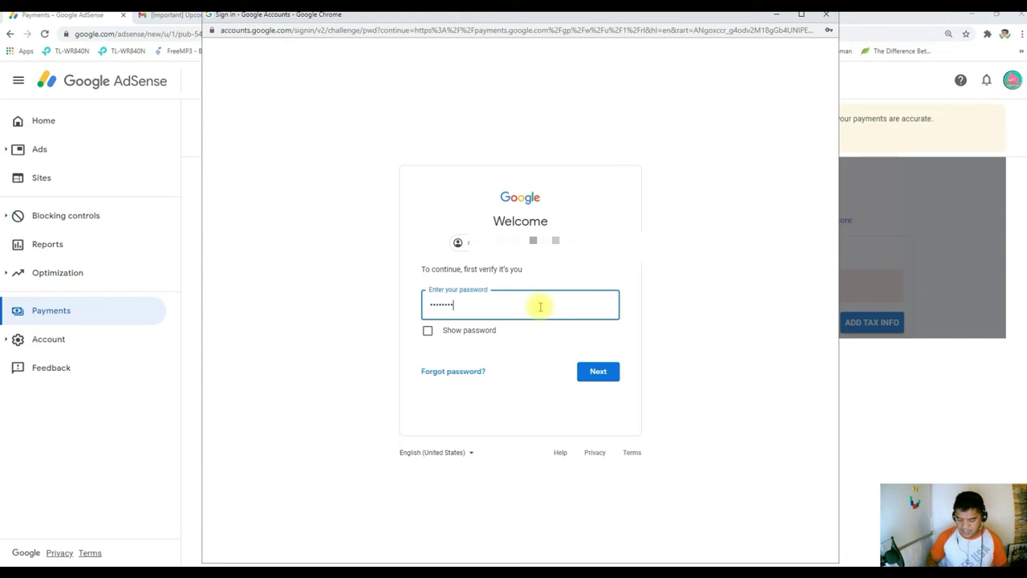
left_click(604, 375)
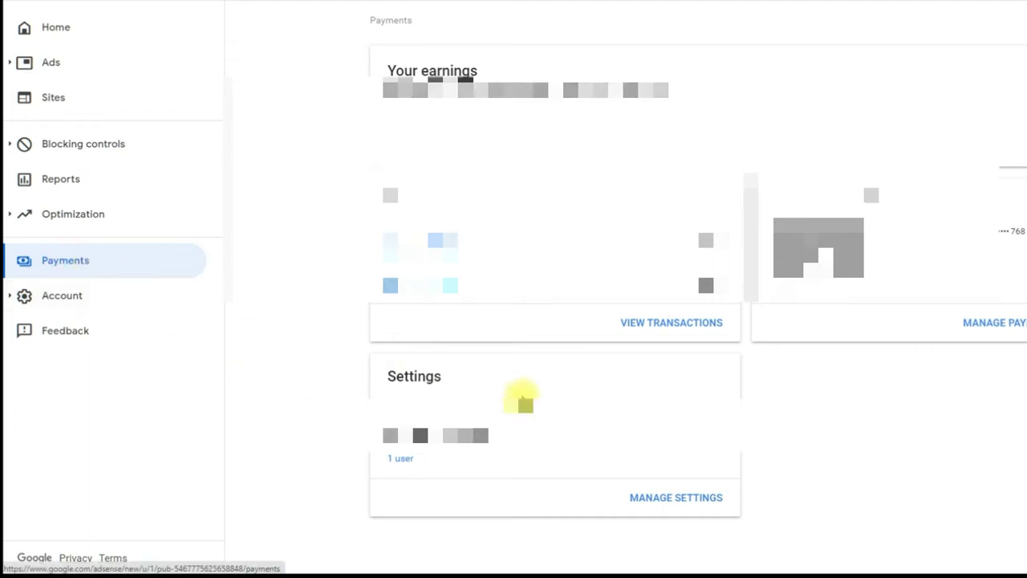
left_click(674, 499)
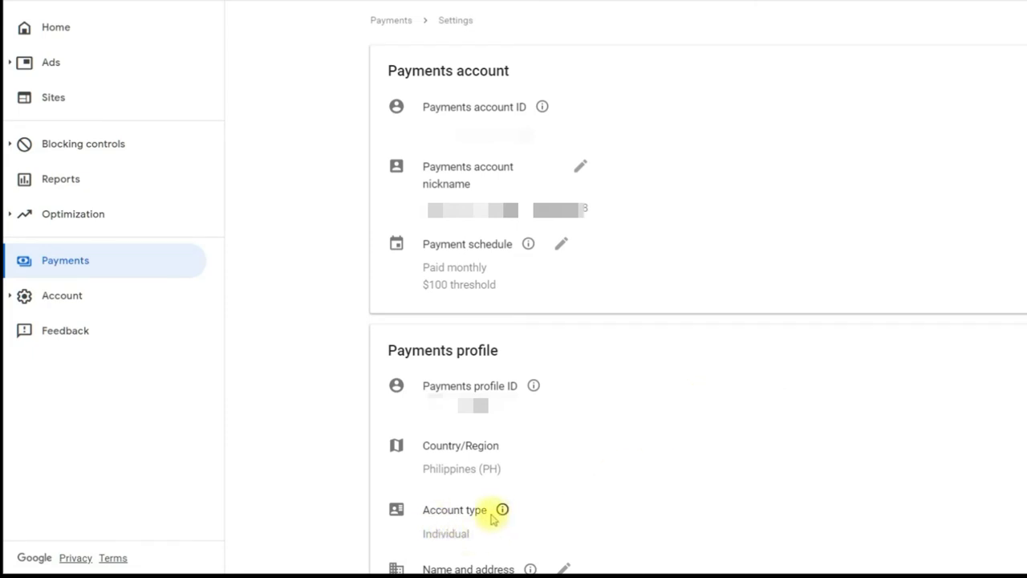
double_click(446, 540)
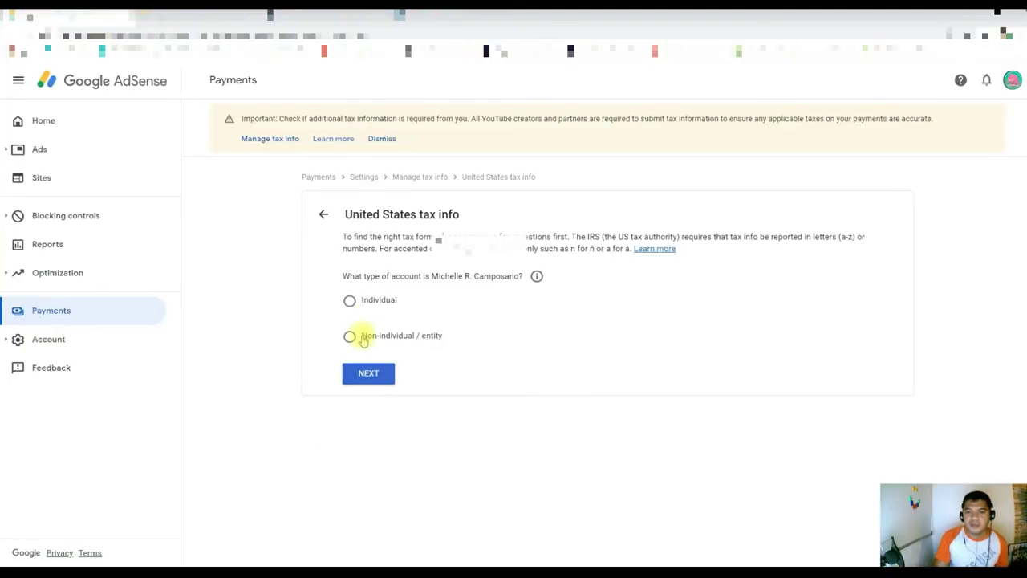
- Answer Individual and not a US citizen or resident, then pick the W-8BEN form
left_click(351, 303)
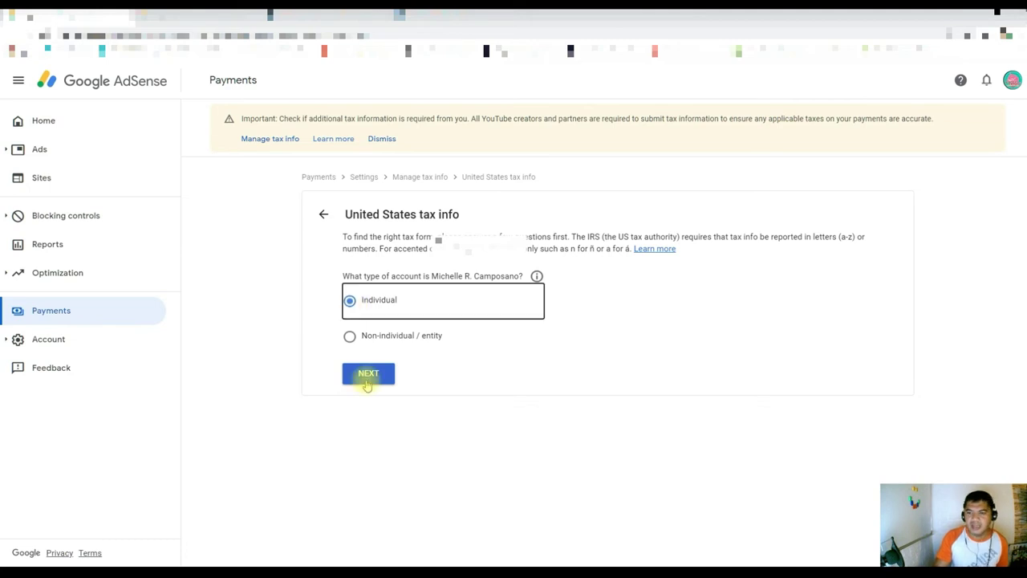
left_click(367, 375)
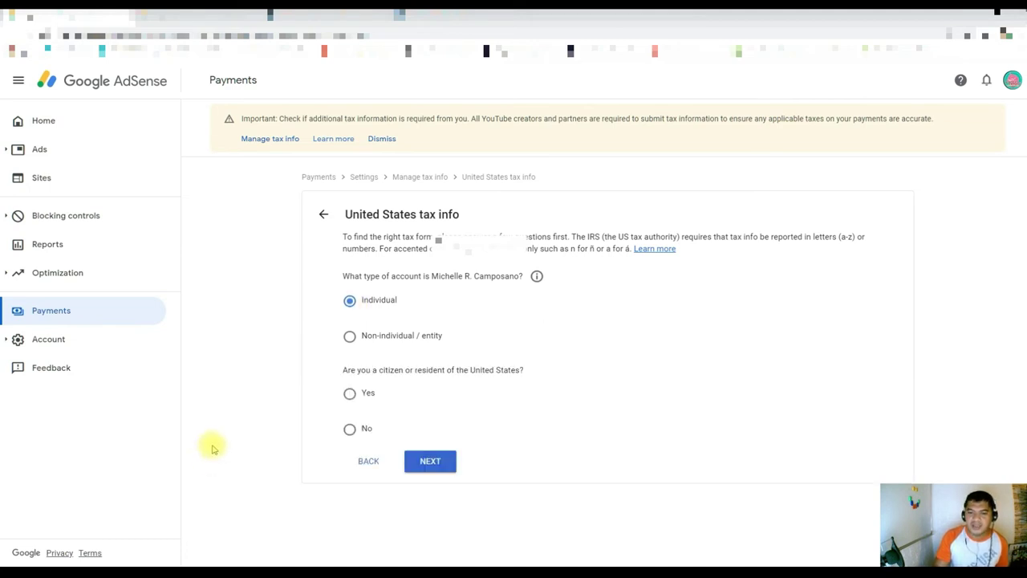
left_click(351, 429)
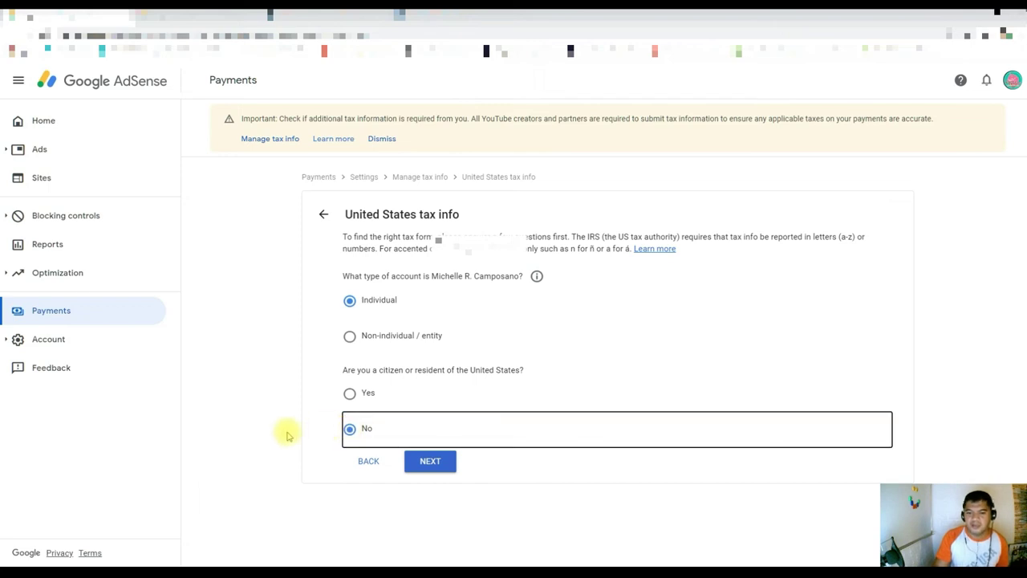
left_click(430, 460)
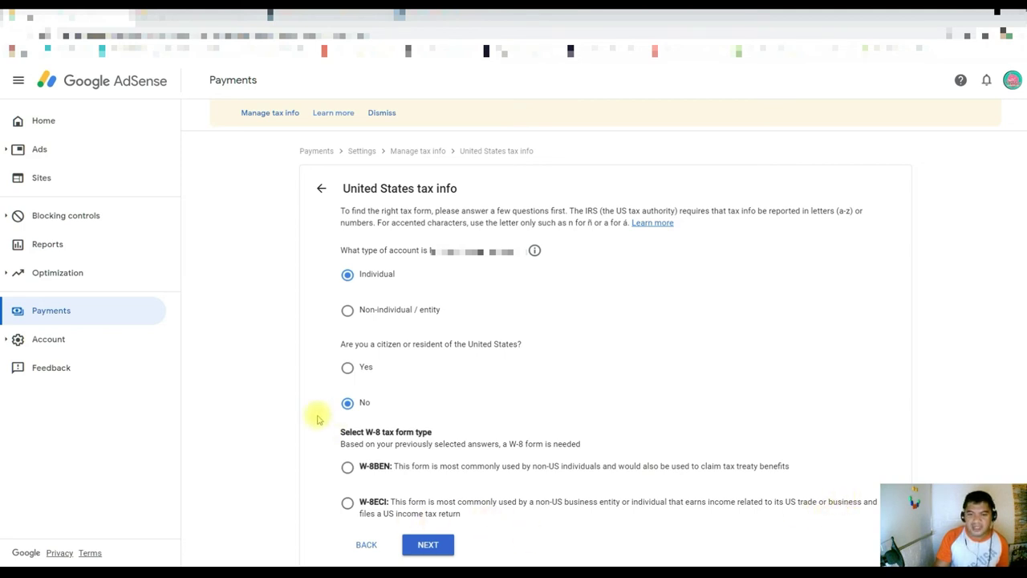
left_click(347, 469)
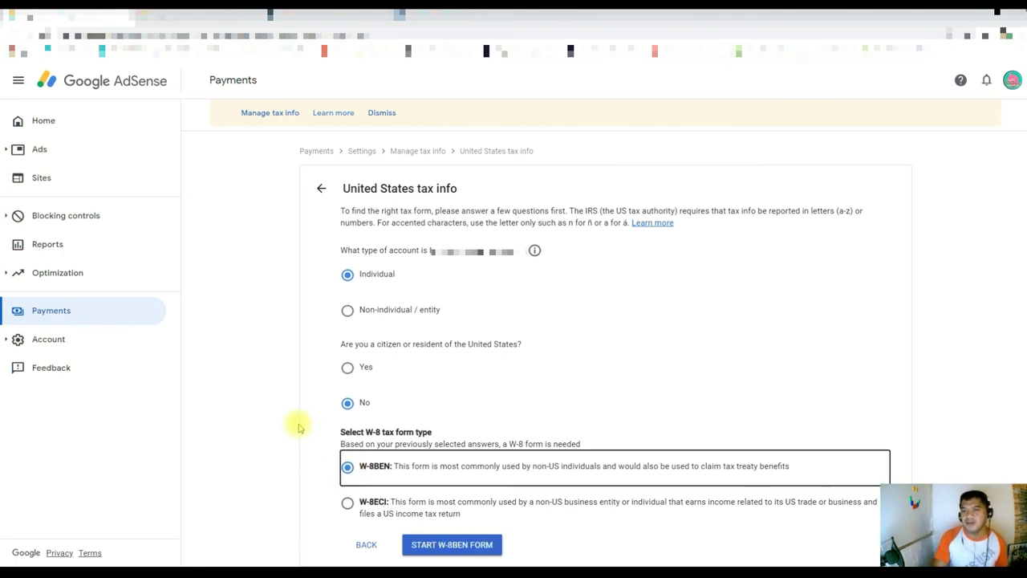
- Start the W-8BEN form and set the country of citizenship to Philippines
left_click(453, 550)
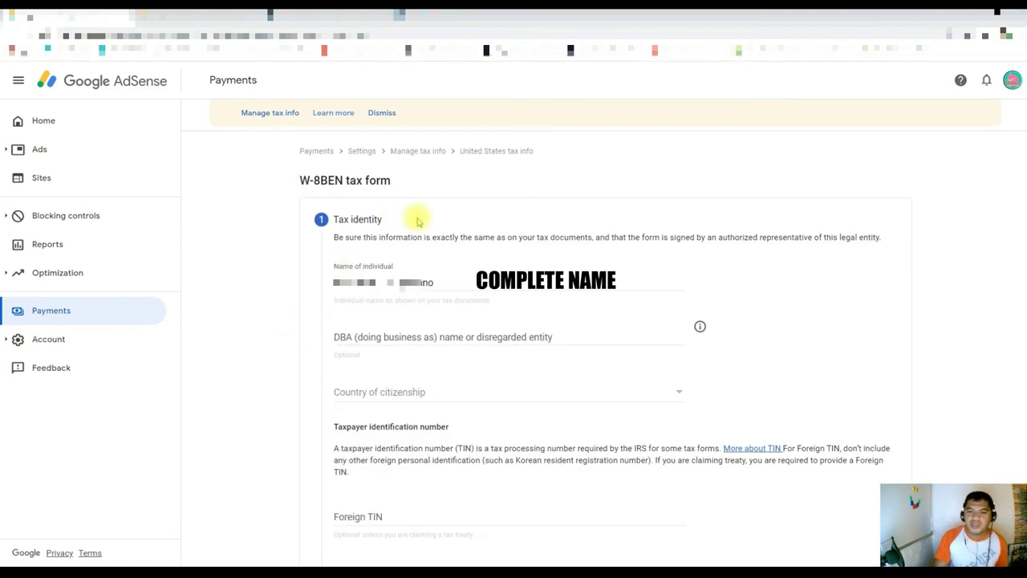
left_click(422, 394)
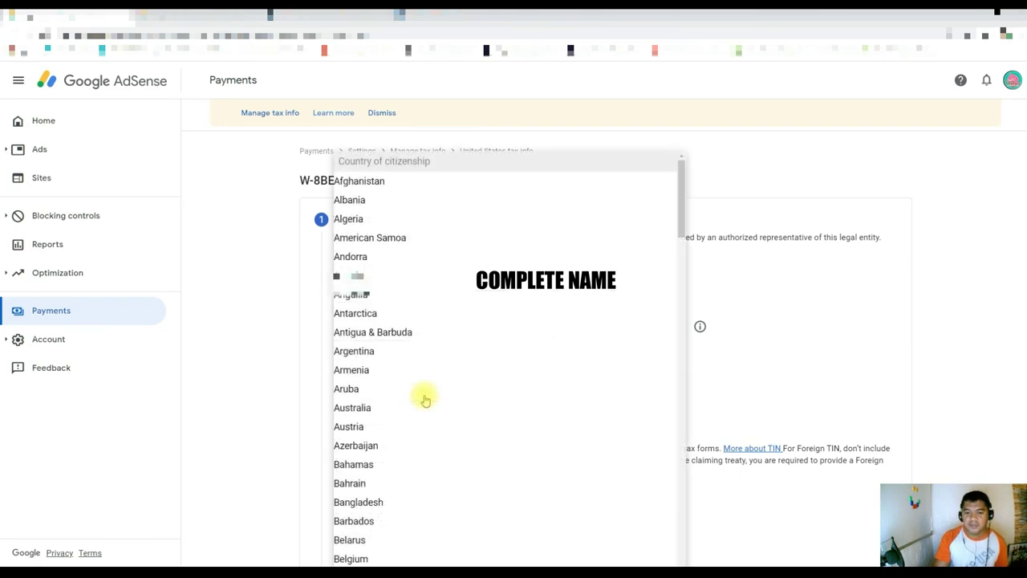
key("p")
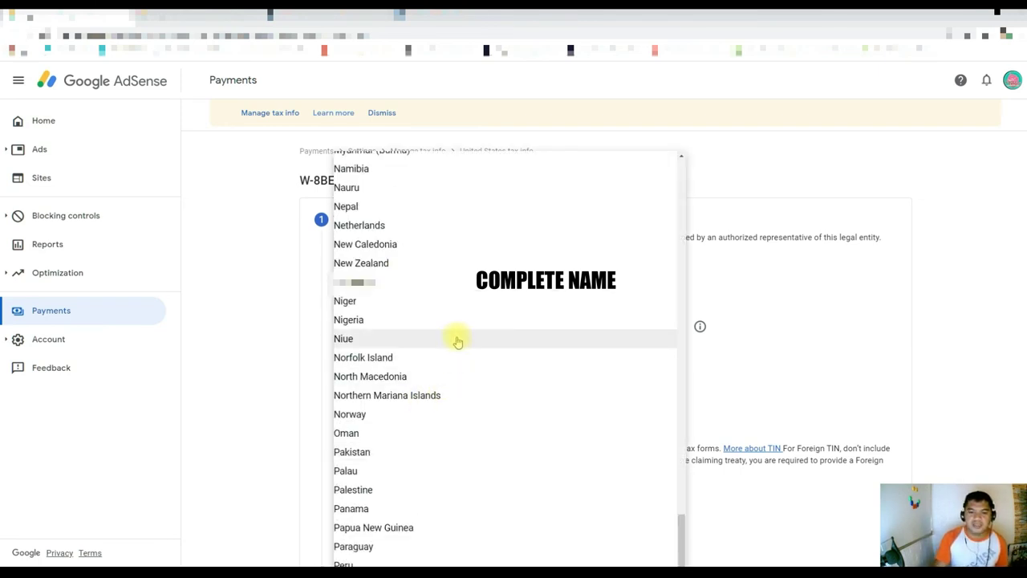
scroll(461, 433, "down", 2)
left_click(358, 476)
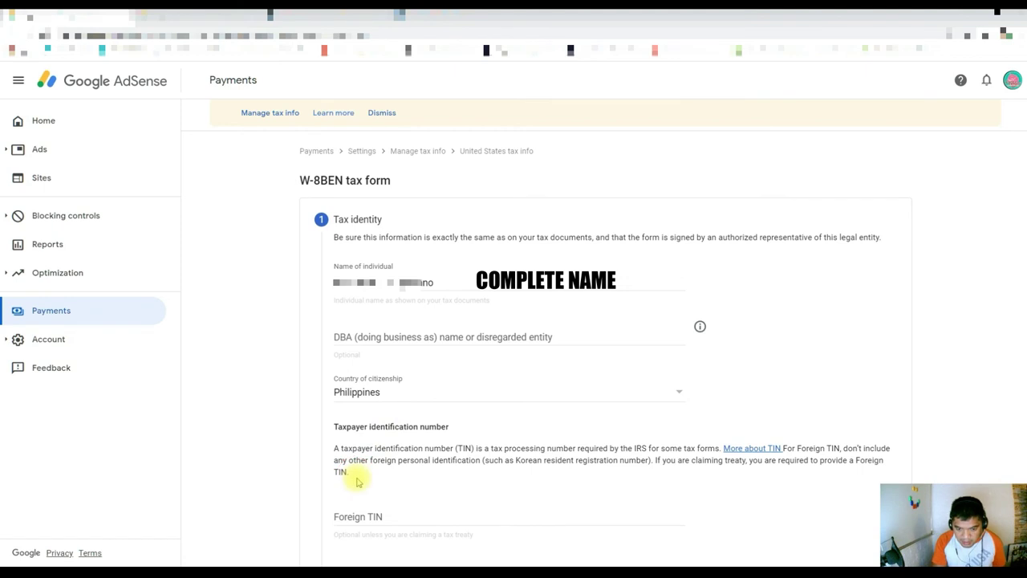
- Enter the foreign tax identification number in the Foreign TIN field
scroll(337, 469, "down", 2)
left_click(384, 407)
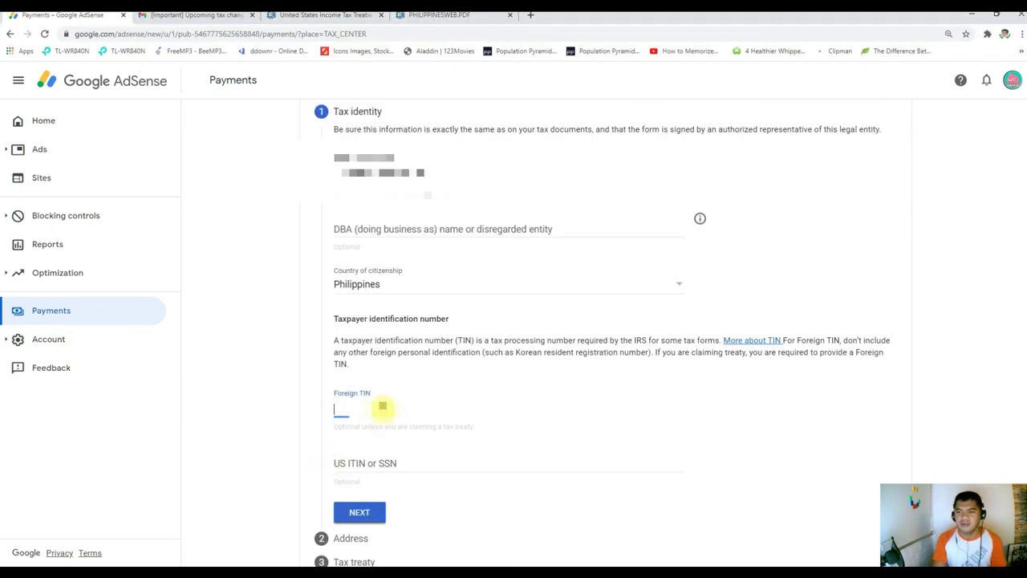
type("440")
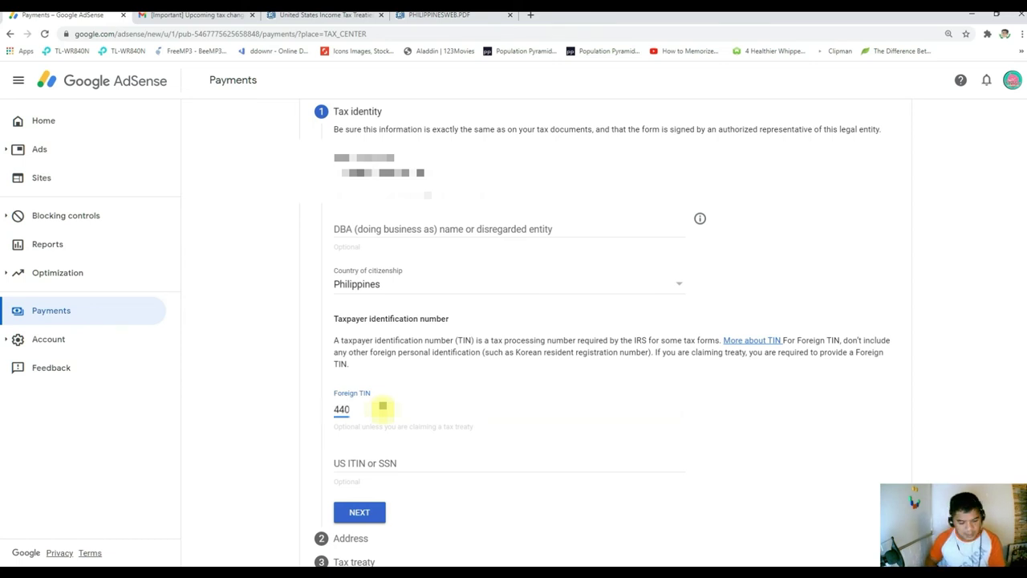
left_click(272, 352)
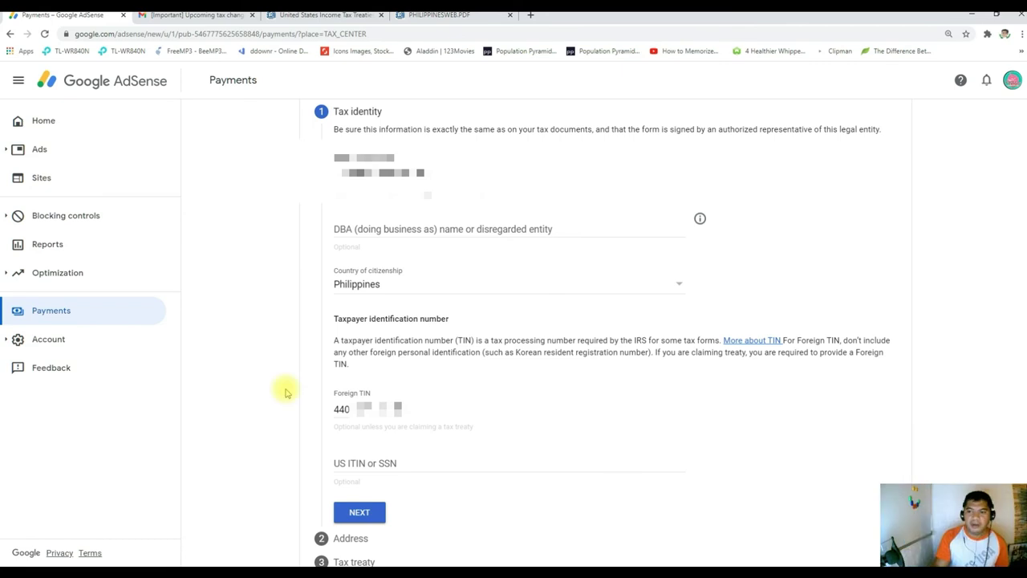
- Claim a treaty-reduced withholding rate with Philippines as treaty country, checking the IRS treaty list
scroll(280, 390, "down", 2)
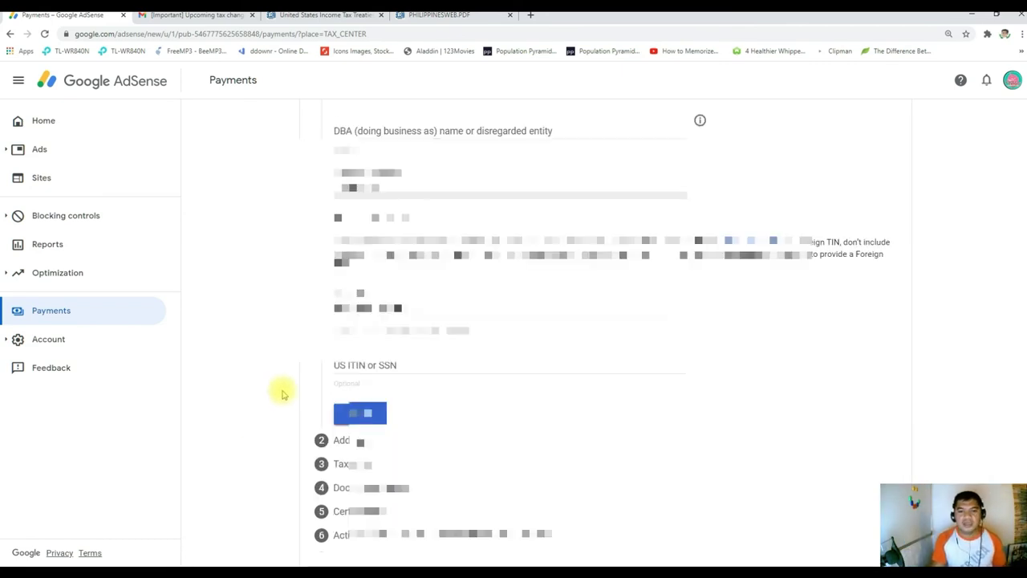
scroll(282, 395, "up", 3)
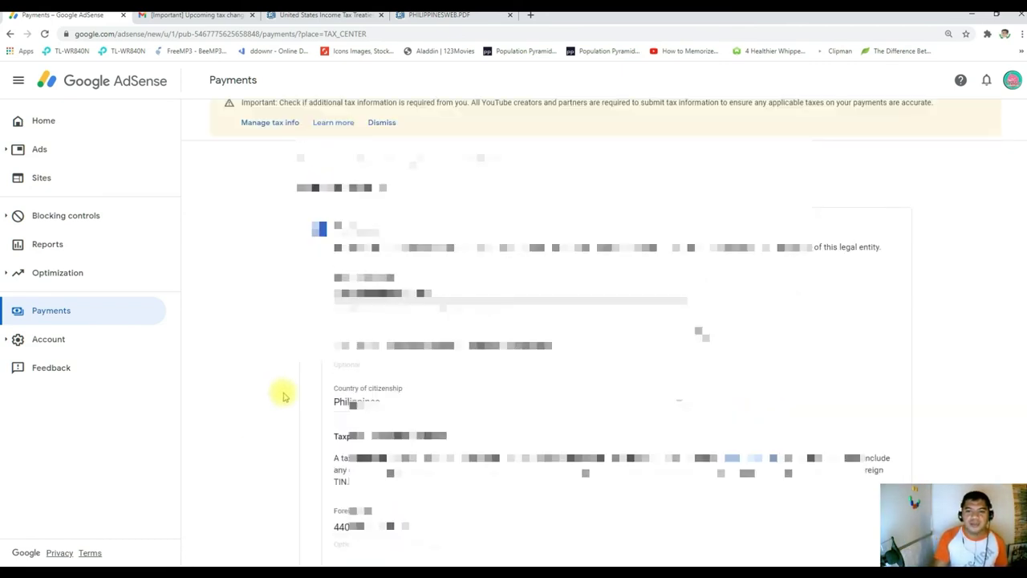
scroll(282, 396, "down", 3)
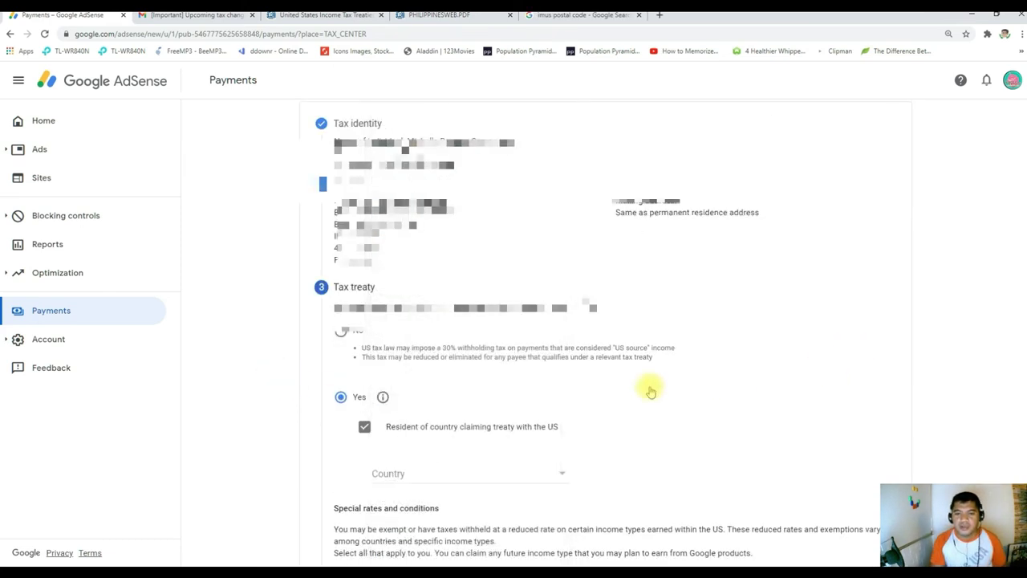
left_click(341, 395)
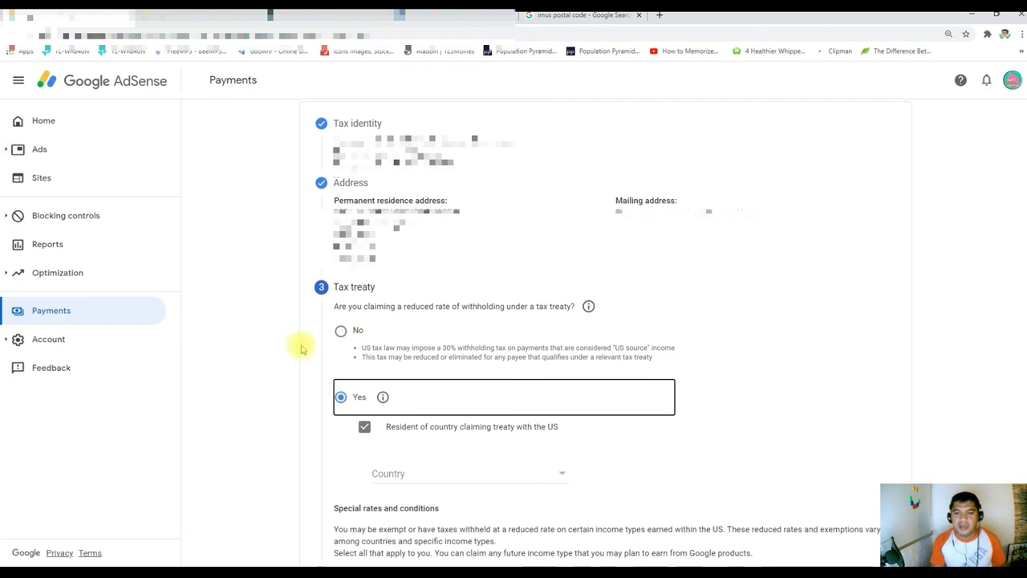
left_click(340, 399)
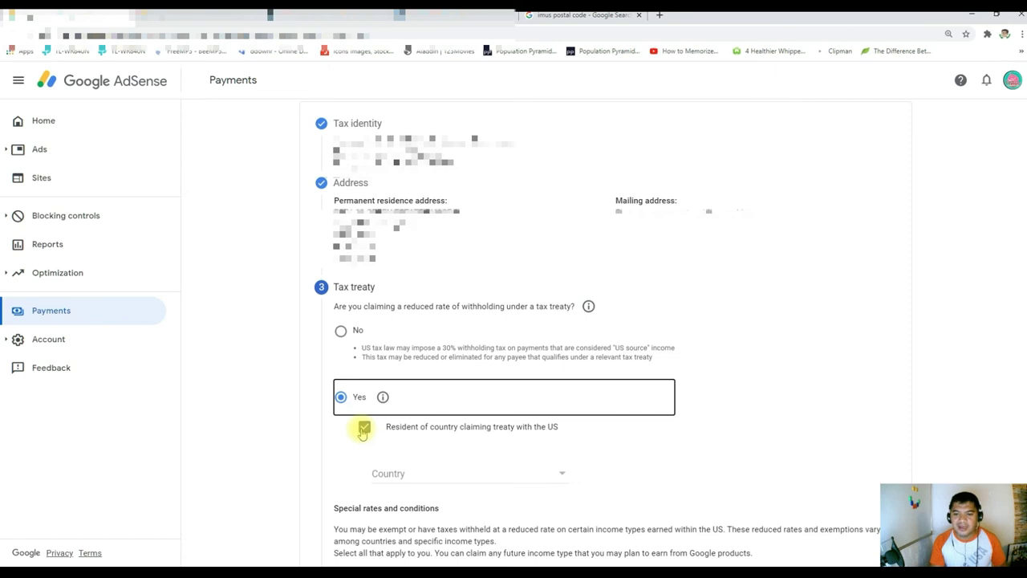
left_click(539, 472)
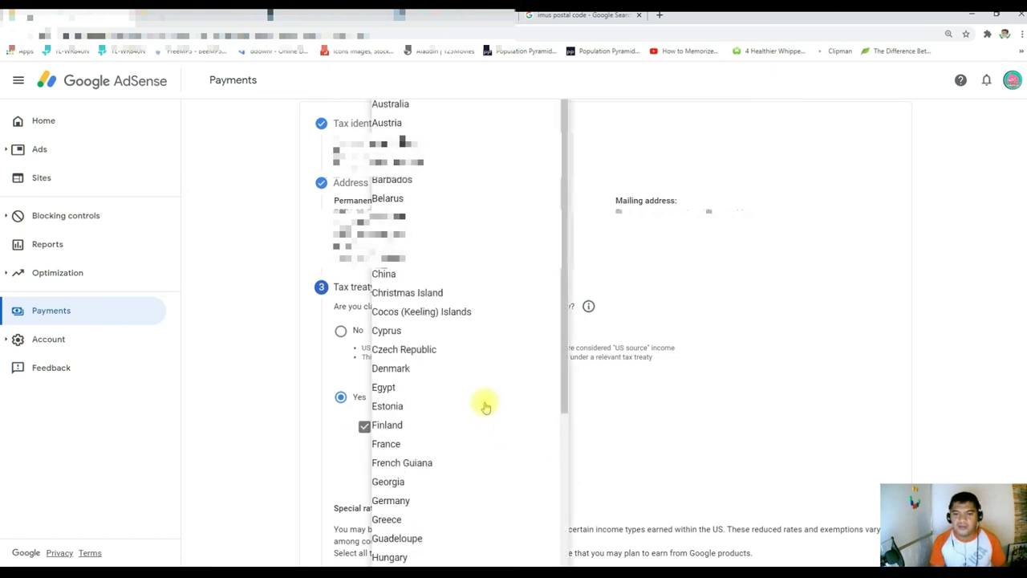
scroll(474, 378, "down", 7)
left_click(424, 415)
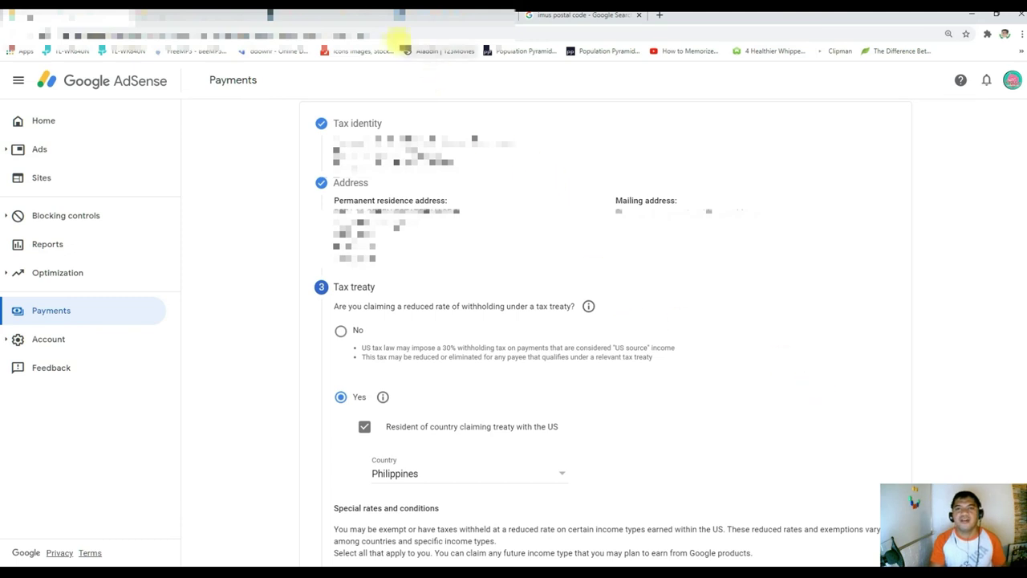
left_click(362, 18)
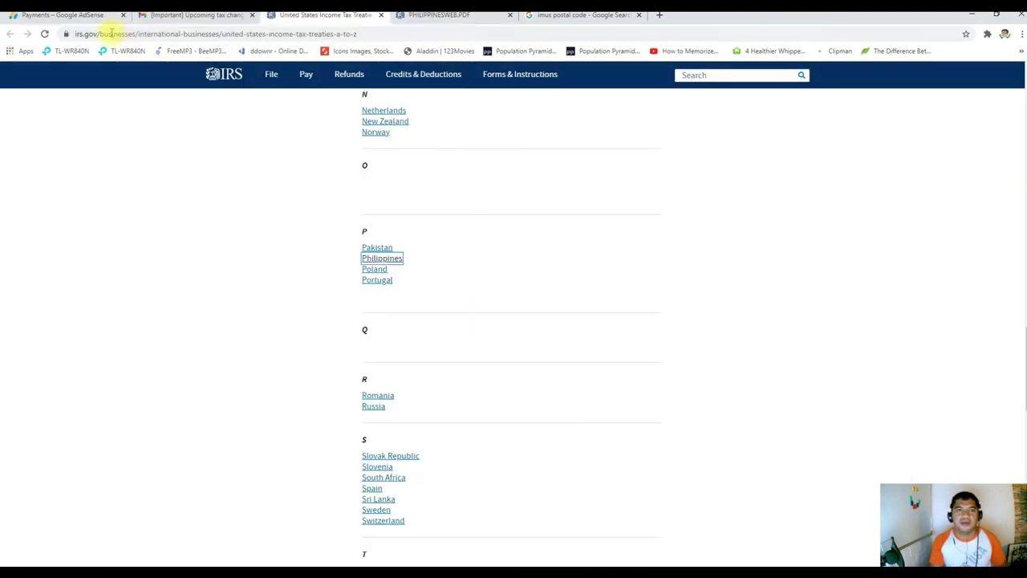
left_click(80, 15)
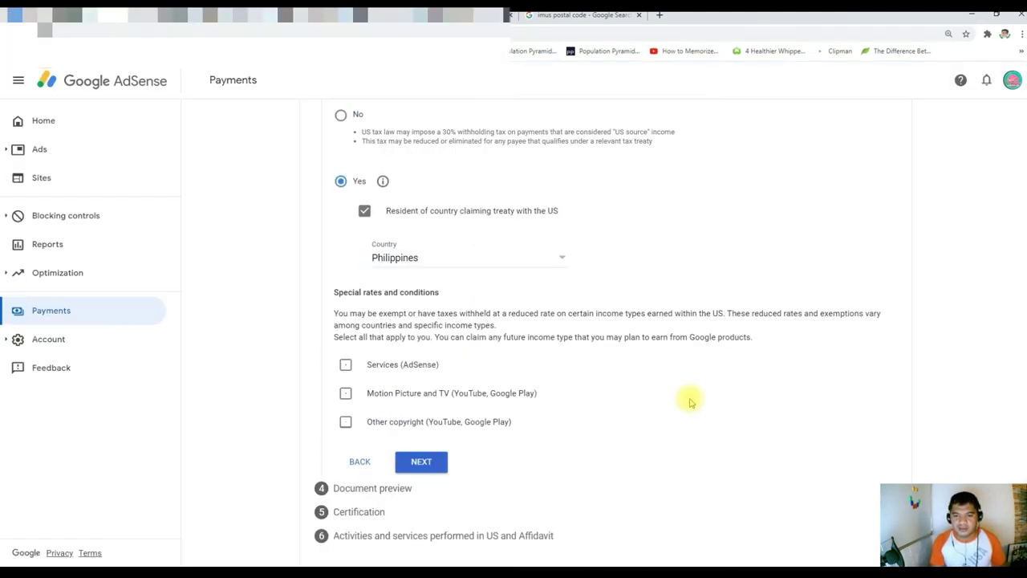
- Tick Services (AdSense) and select Article 8, paragraph 1 as the treaty article
scroll(481, 361, "down", 1)
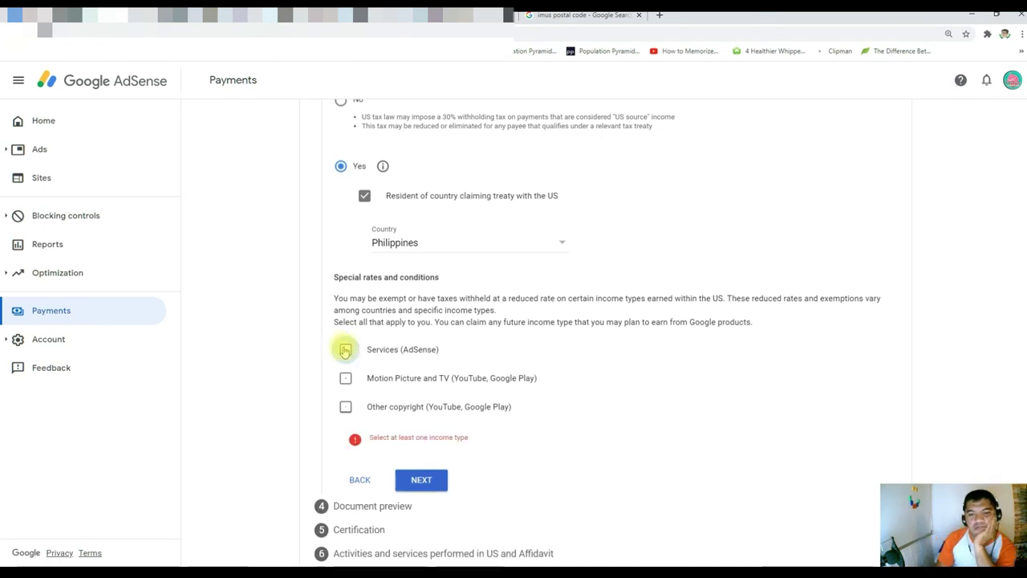
left_click(346, 348)
scroll(369, 349, "down", 1)
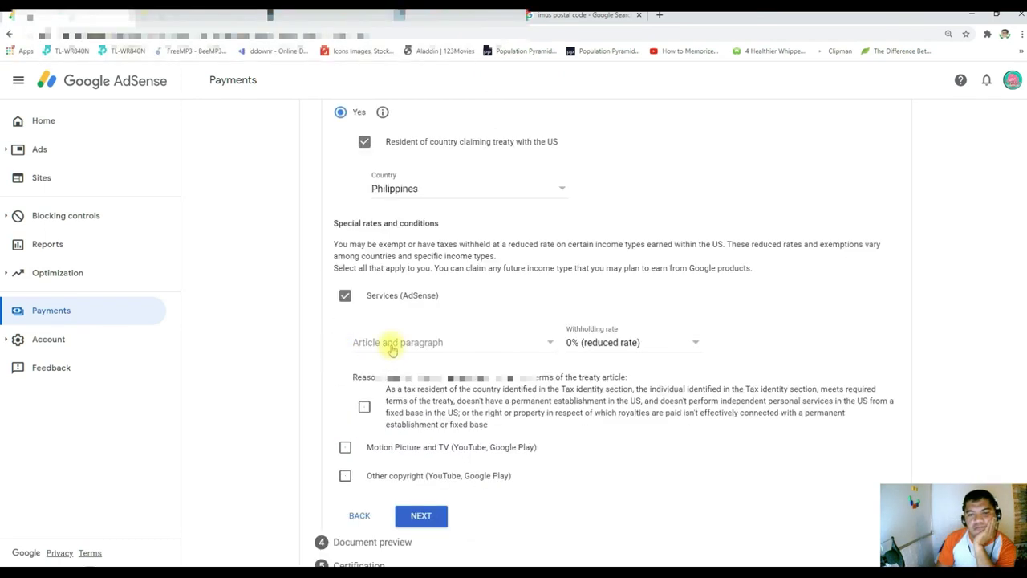
left_click(454, 347)
left_click(447, 360)
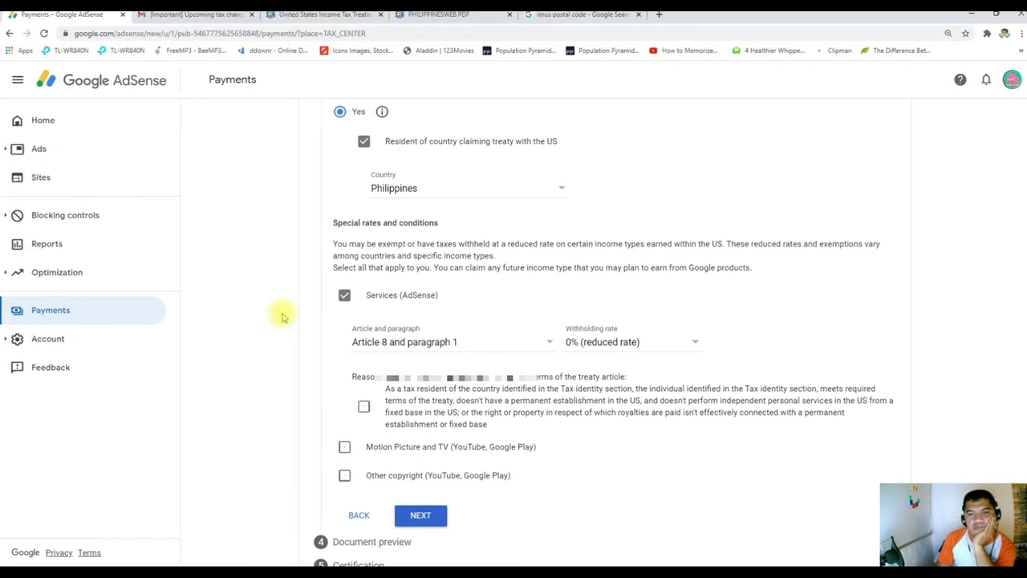
- Confirm meeting the article's terms, keep 0% (reduced rate) withholding, and continue
scroll(282, 317, "down", 1)
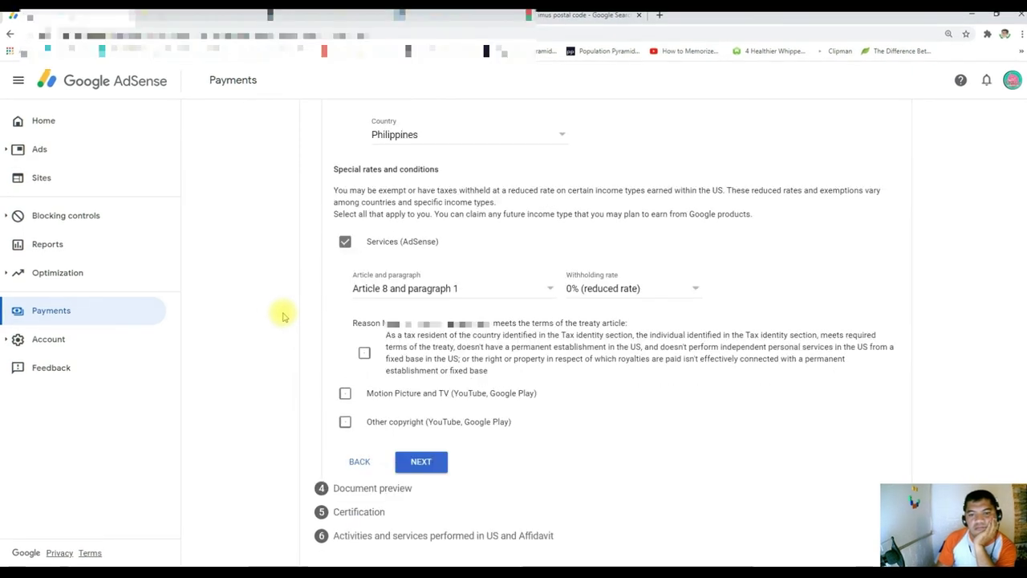
left_click(364, 354)
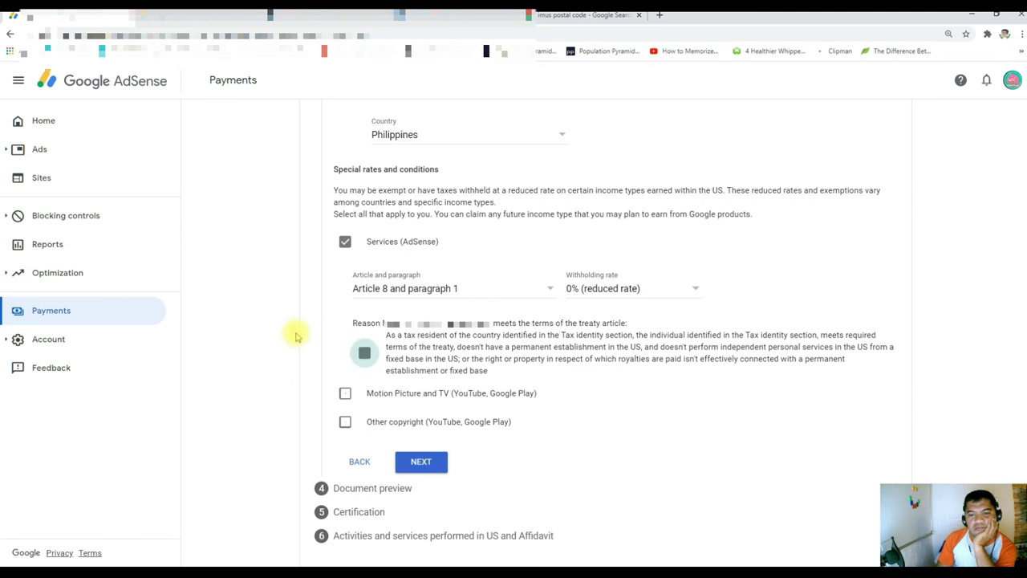
left_click(644, 290)
left_click(642, 291)
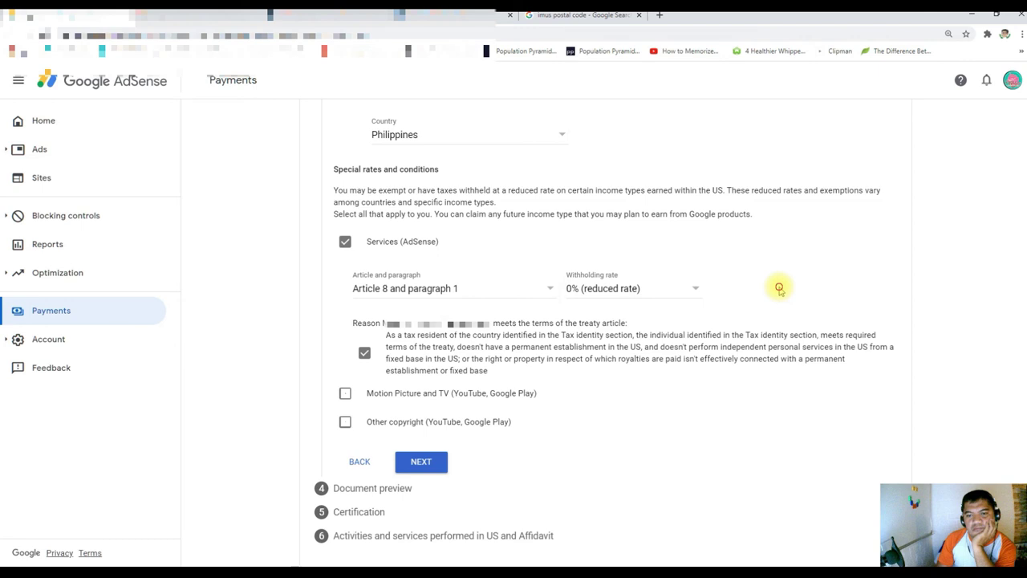
left_click(421, 462)
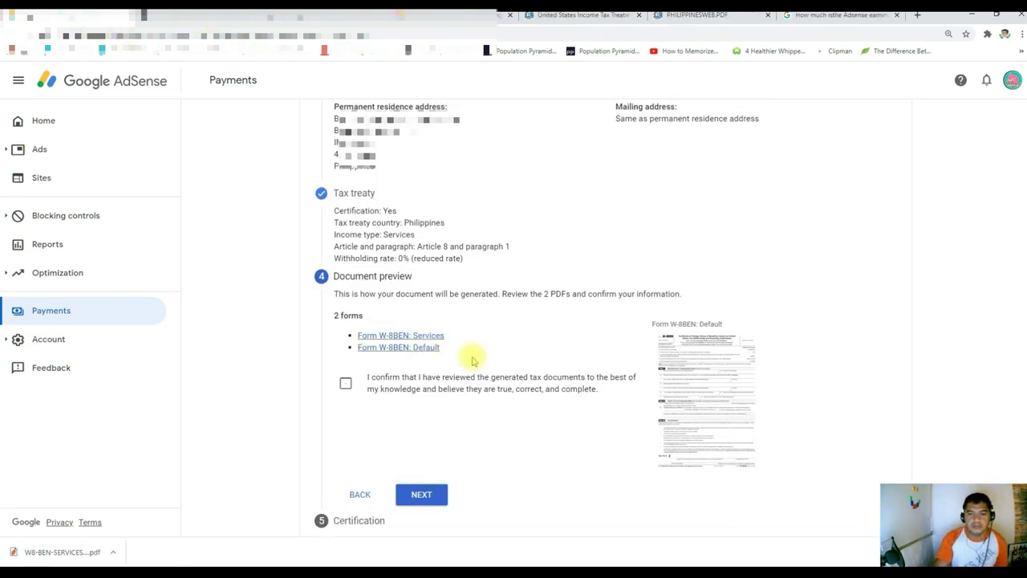
- Confirm the two generated W-8BEN previews were reviewed and continue to certification
left_click(345, 383)
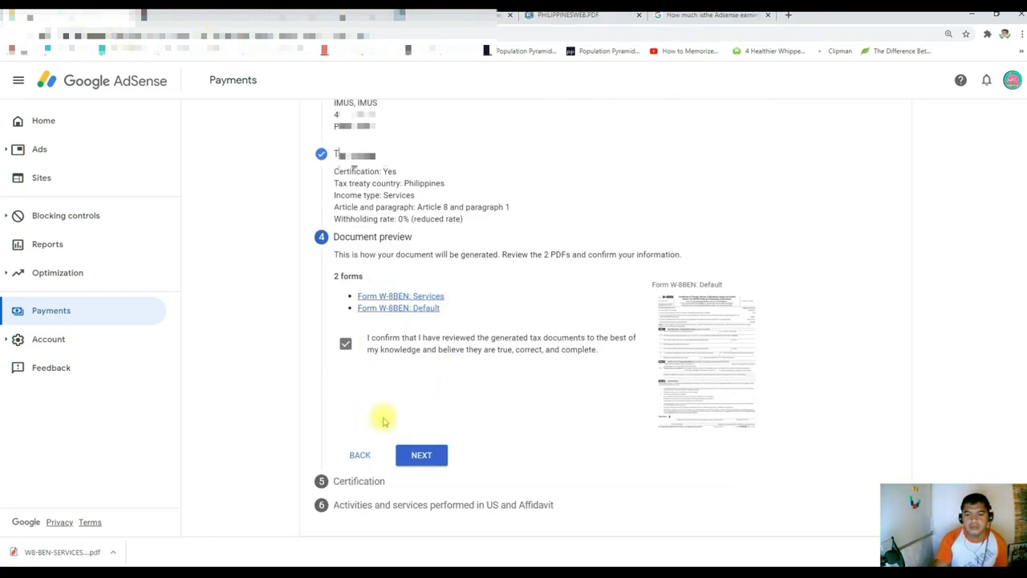
left_click(420, 454)
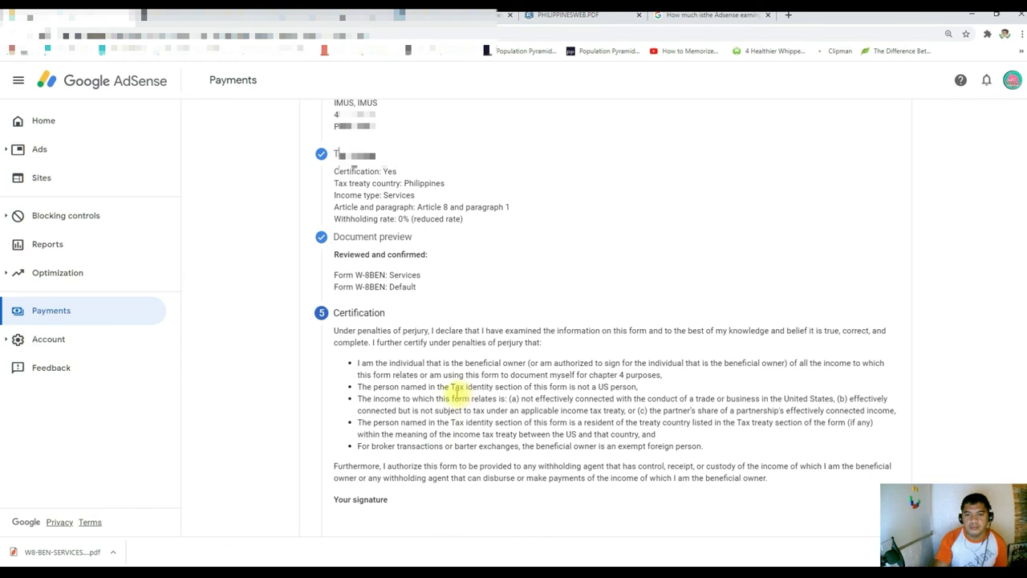
scroll(457, 392, "down", 2)
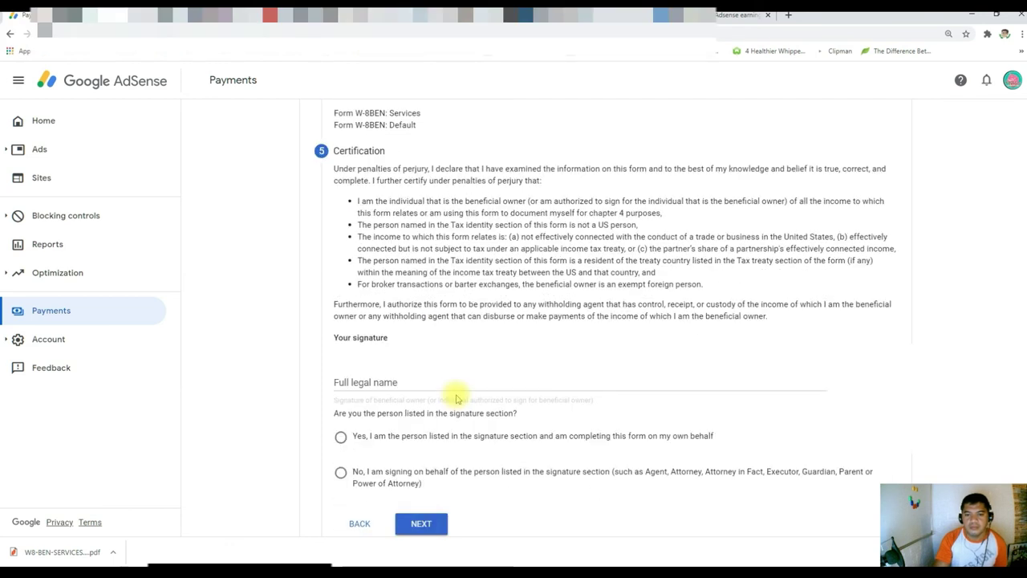
- Sign with the full legal name as the person listed and continue to US activities
left_click(416, 380)
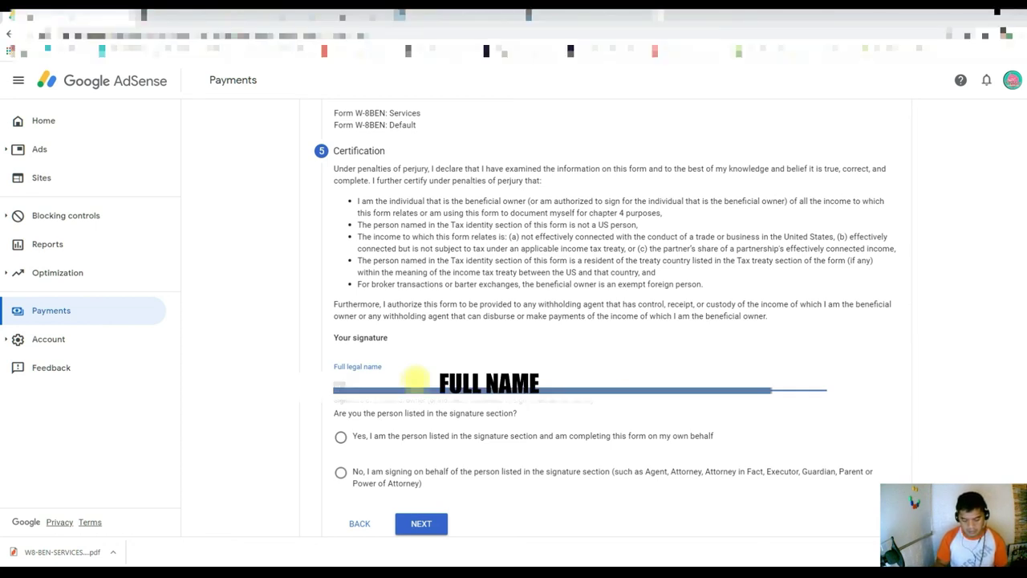
type("name")
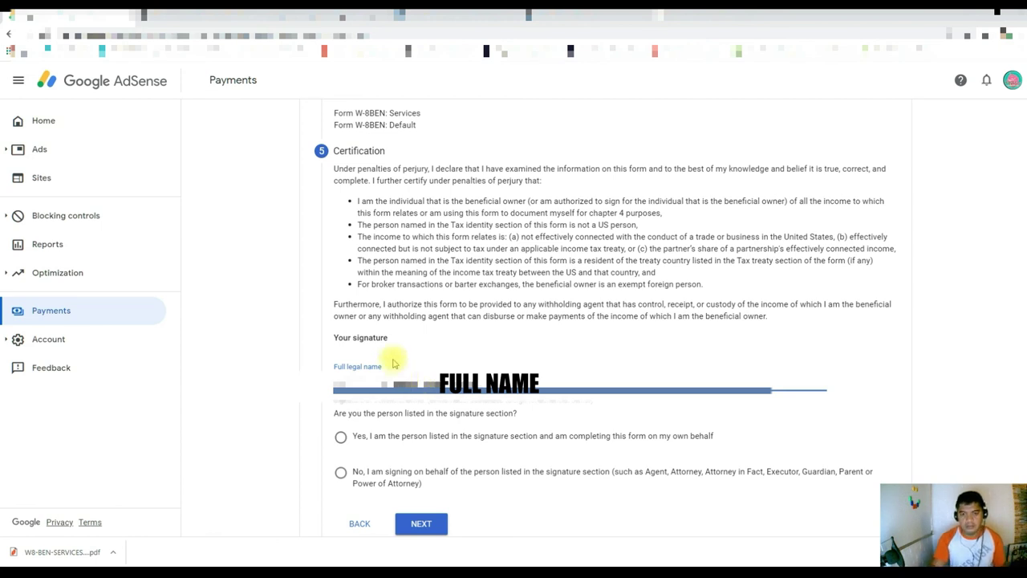
left_click(273, 285)
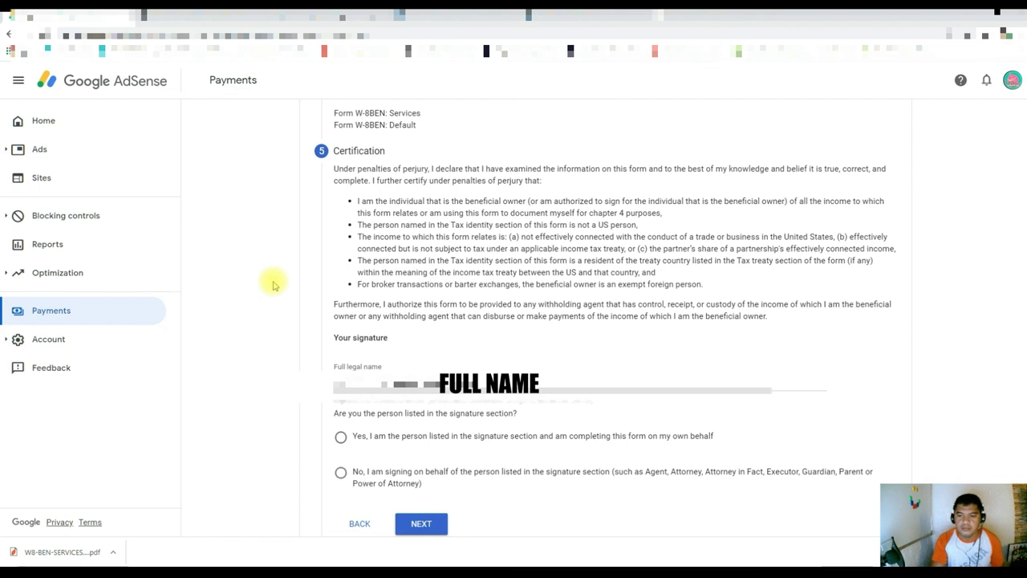
left_click(340, 436)
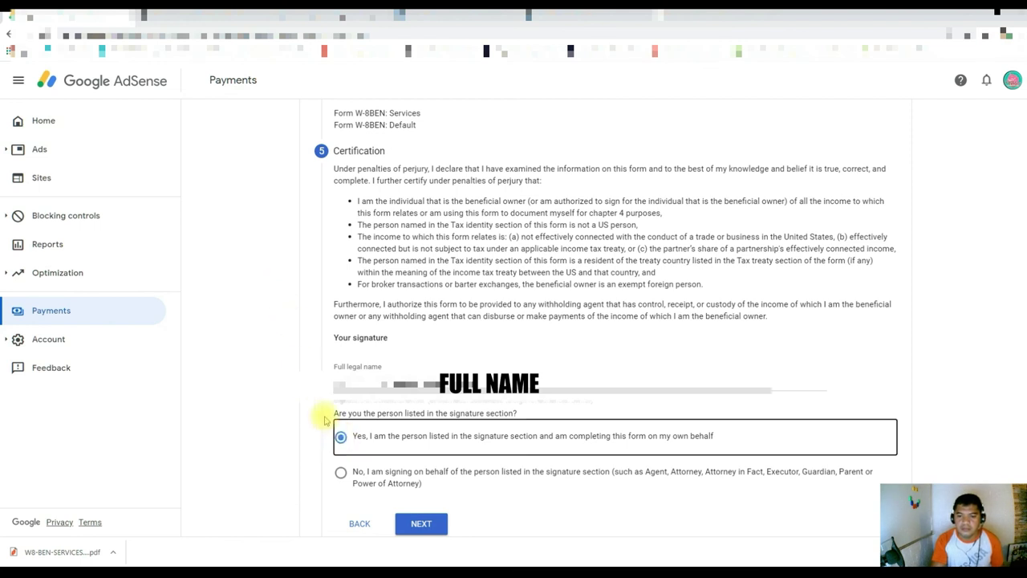
scroll(377, 458, "down", 1)
left_click(420, 479)
scroll(288, 401, "up", 1)
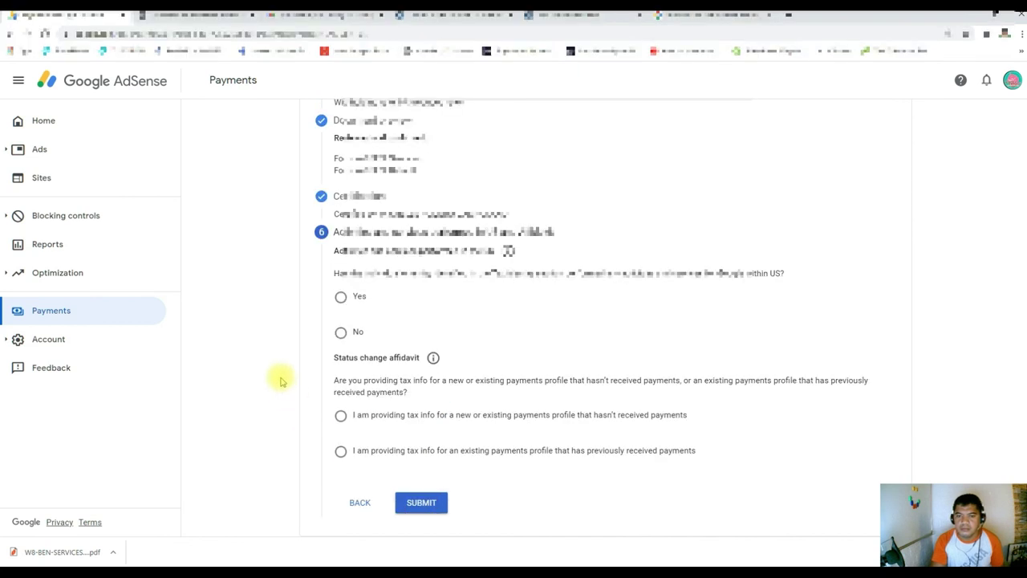
- Answer No to US activities, certify services outside the US, choose no-prior-payments status, and submit
scroll(280, 378, "up", 1)
left_click(340, 385)
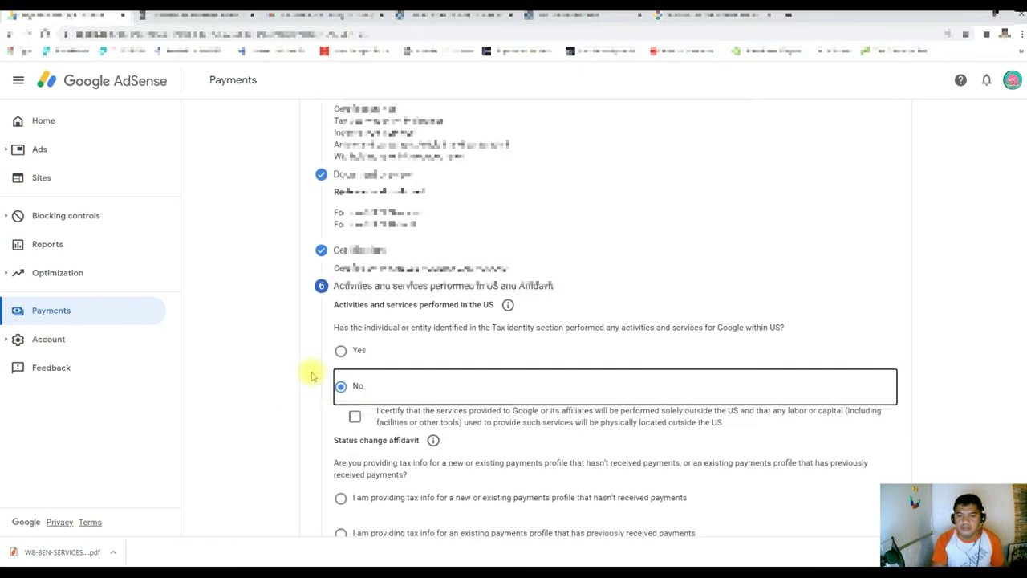
scroll(305, 373, "down", 1)
left_click(367, 362)
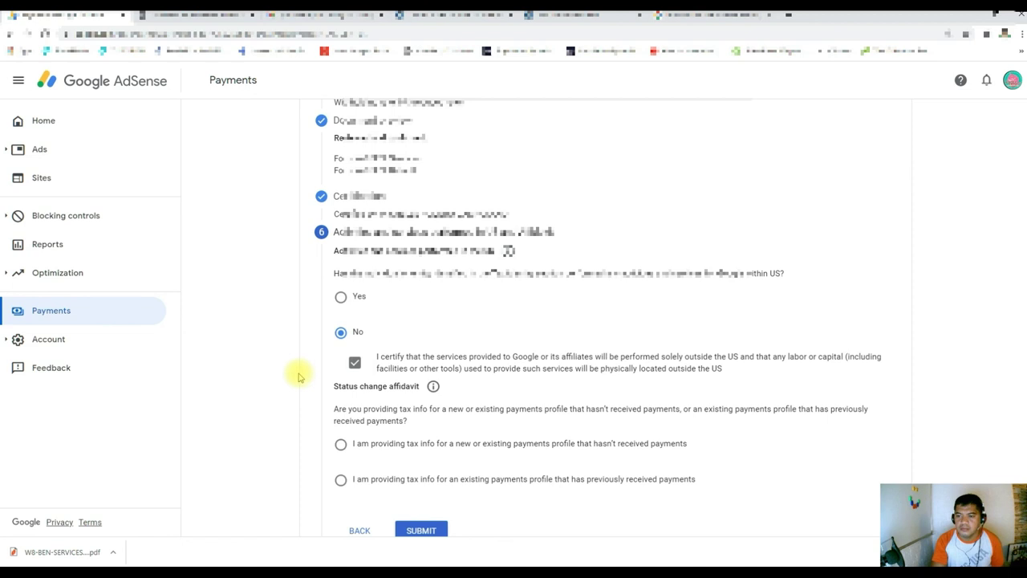
scroll(298, 377, "down", 1)
key("Tab")
key("space")
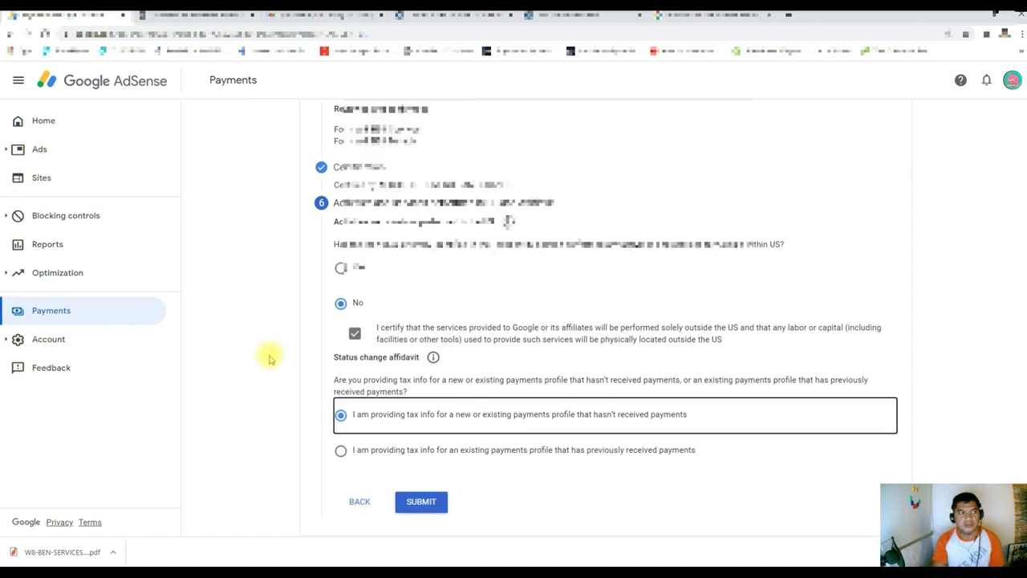
left_click(443, 506)
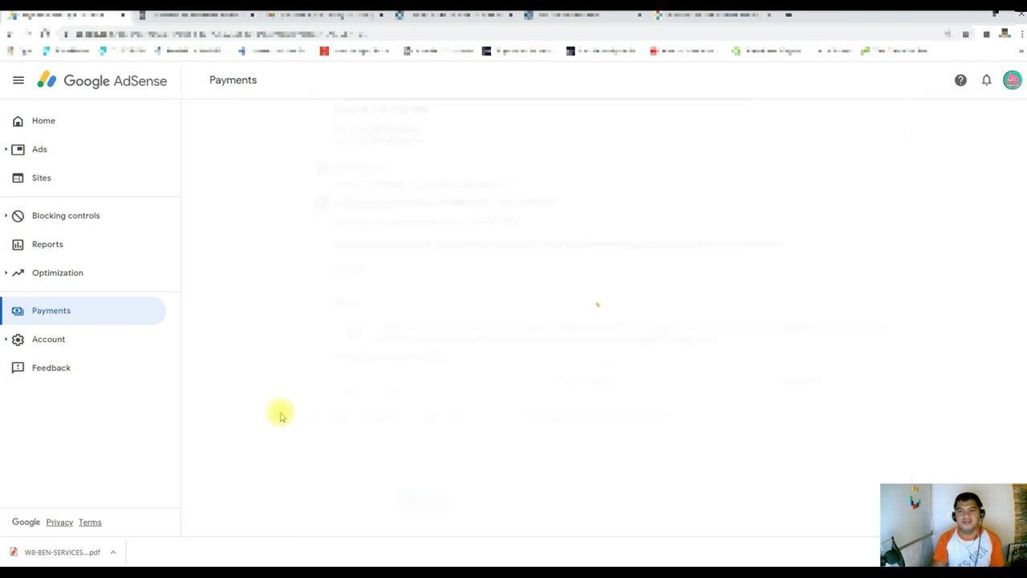